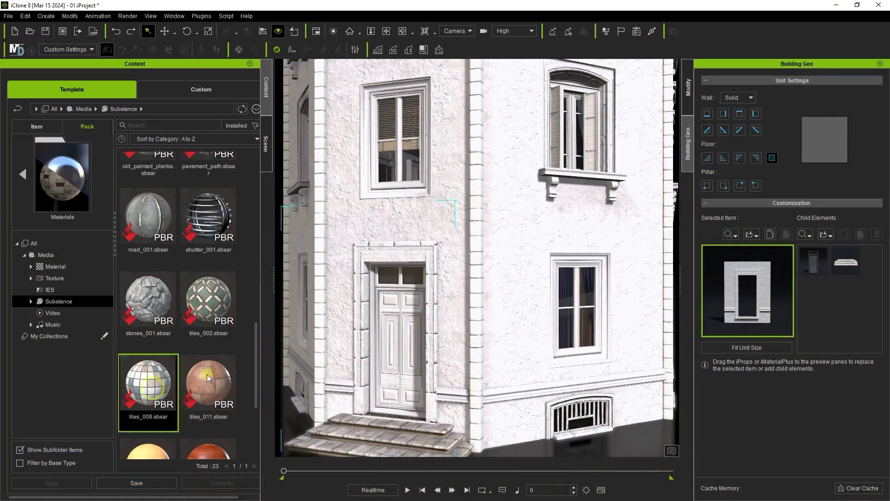
# Apply the tiles_011.sbsar substance to the wall around the entrance door
pyautogui.click(524, 329)
pyautogui.moveTo(209, 385); pyautogui.dragTo(461, 332)
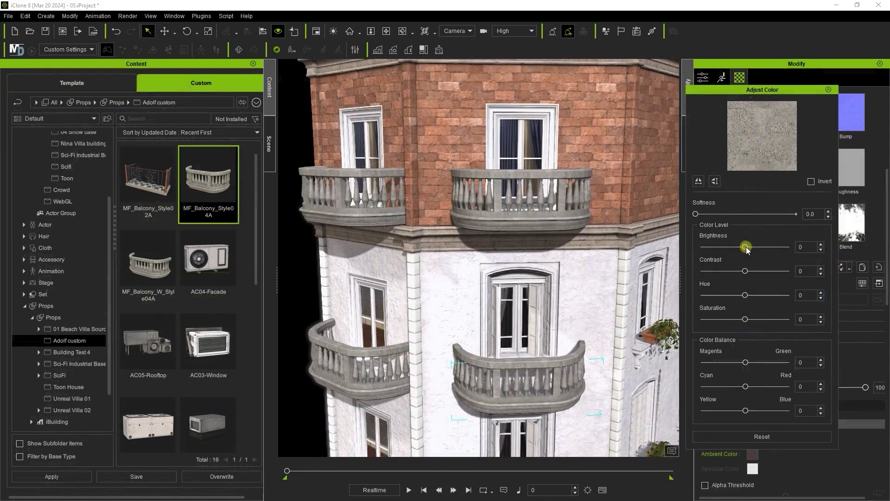
# Brighten the balcony's texture in its color adjustment settings
pyautogui.moveTo(745, 247); pyautogui.dragTo(763, 246)
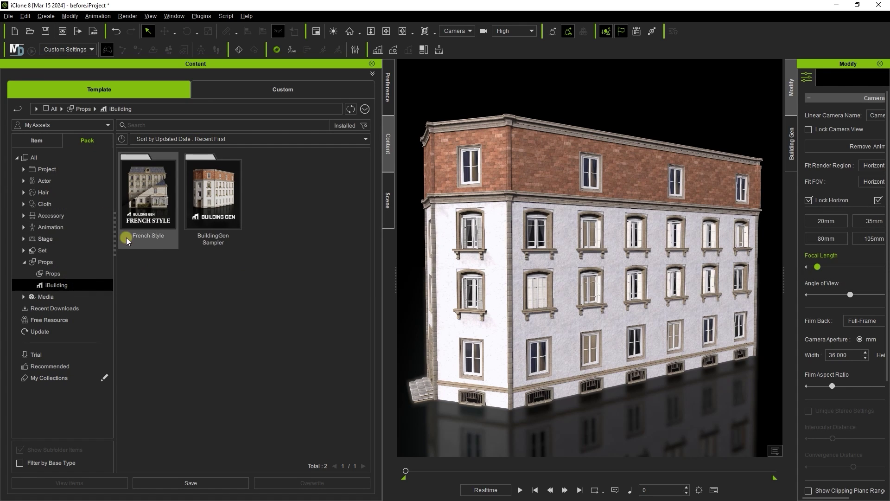
# Open the BuildingGen Sampler pack and browse all of its contents
pyautogui.click(218, 216)
pyautogui.click(156, 227)
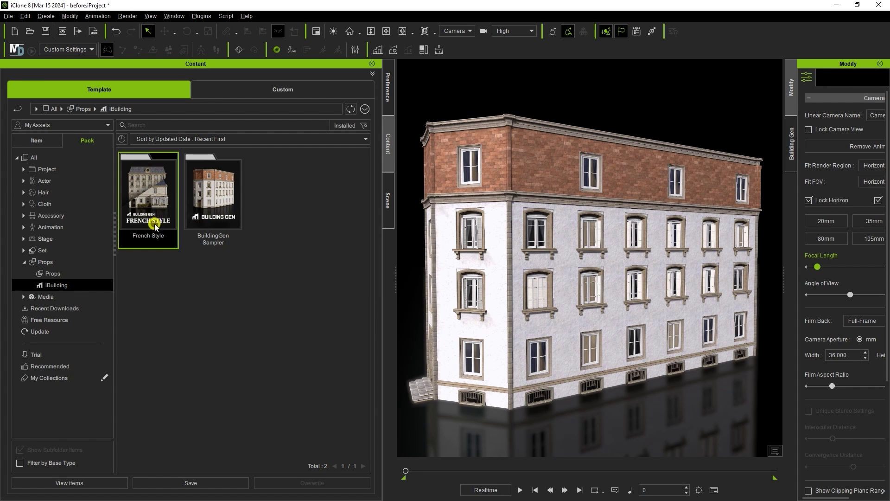
pyautogui.click(214, 211)
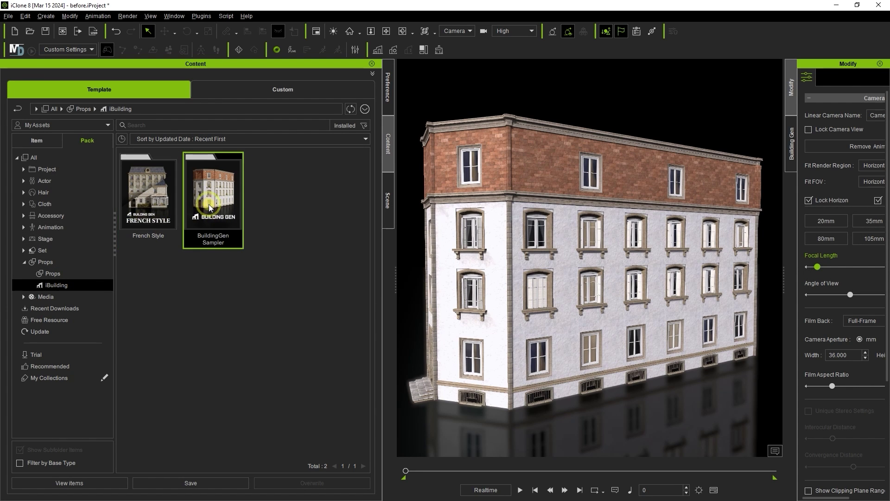
pyautogui.doubleClick(208, 204)
pyautogui.click(66, 242)
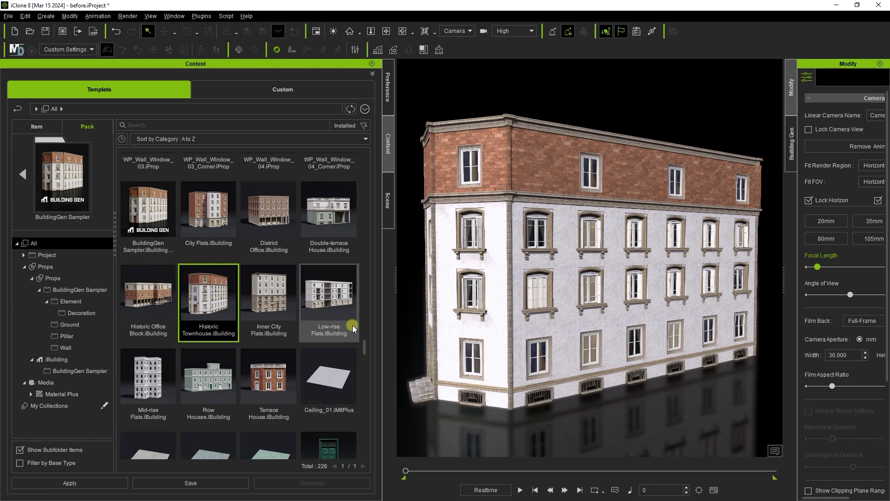
pyautogui.moveTo(366, 349); pyautogui.dragTo(365, 274)
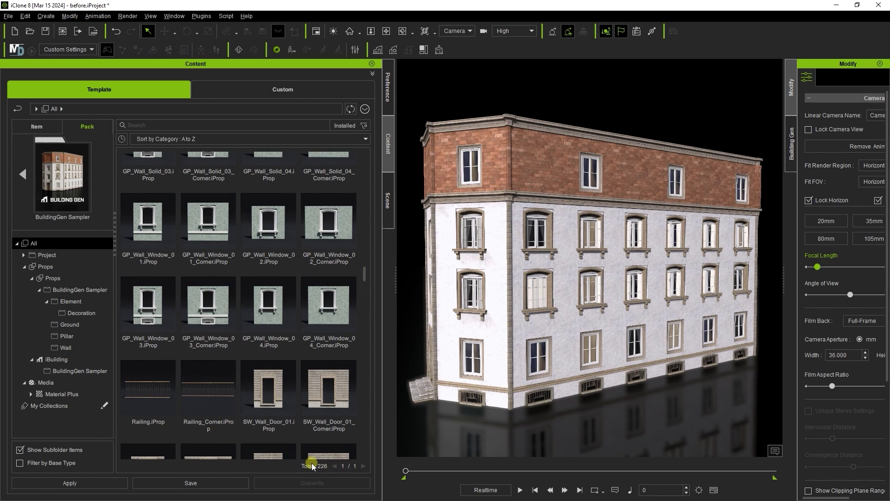
# Browse the pack's Wall, Pillar, Ground, Element and Material Plus categories
pyautogui.click(65, 347)
pyautogui.moveTo(366, 191); pyautogui.dragTo(356, 255)
pyautogui.click(67, 335)
pyautogui.click(72, 325)
pyautogui.click(71, 301)
pyautogui.moveTo(366, 243); pyautogui.dragTo(362, 336)
pyautogui.click(61, 394)
pyautogui.moveTo(367, 197); pyautogui.dragTo(117, 389)
# Show the pack's iBuilding presets and choose the Historic Townhouse building
pyautogui.click(56, 360)
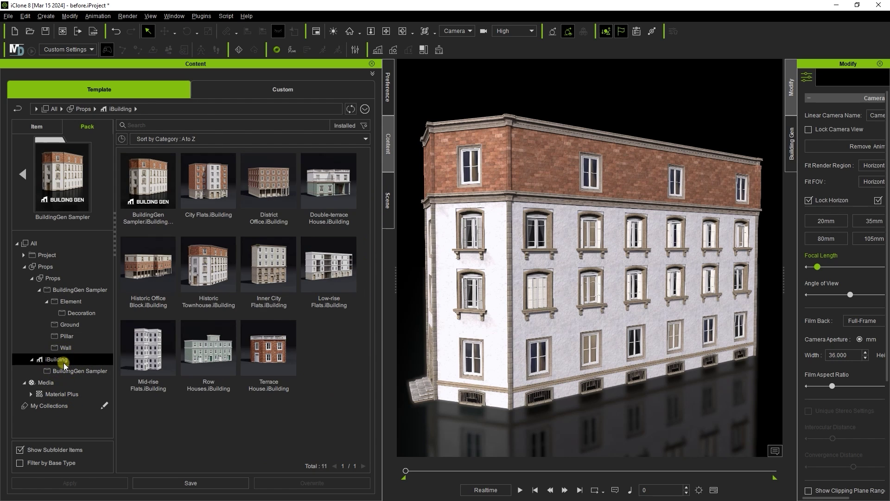
pyautogui.click(212, 193)
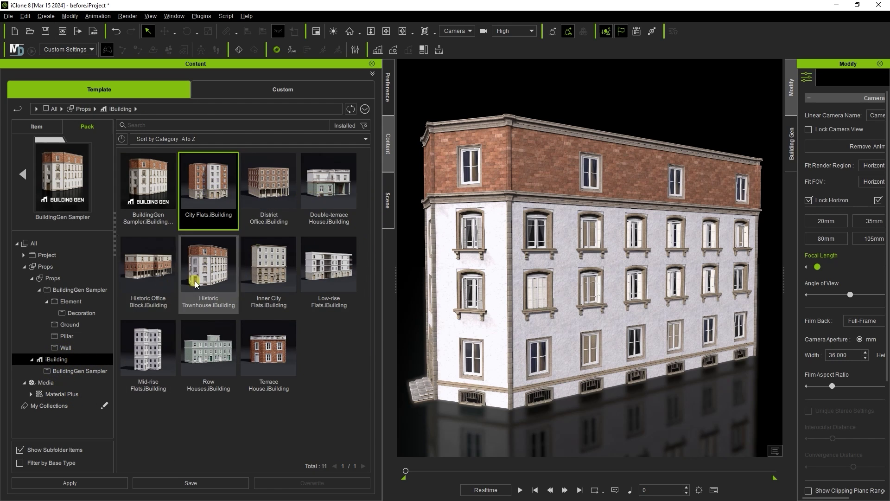
pyautogui.click(159, 217)
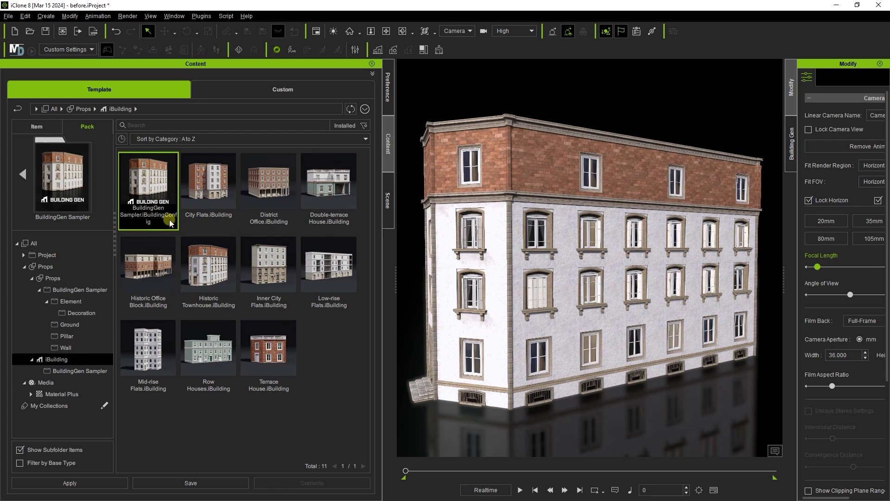
pyautogui.click(208, 256)
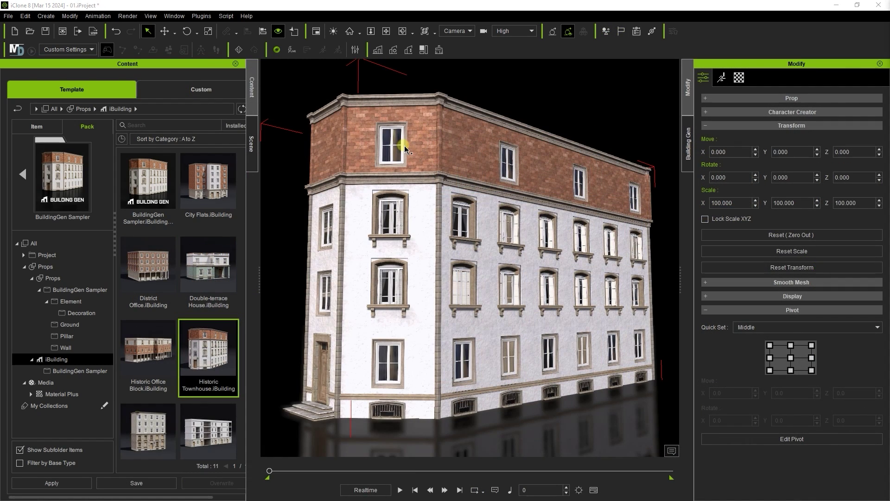
# Open the Building Gen settings for the Historic Townhouse
pyautogui.click(200, 16)
pyautogui.moveTo(215, 54)
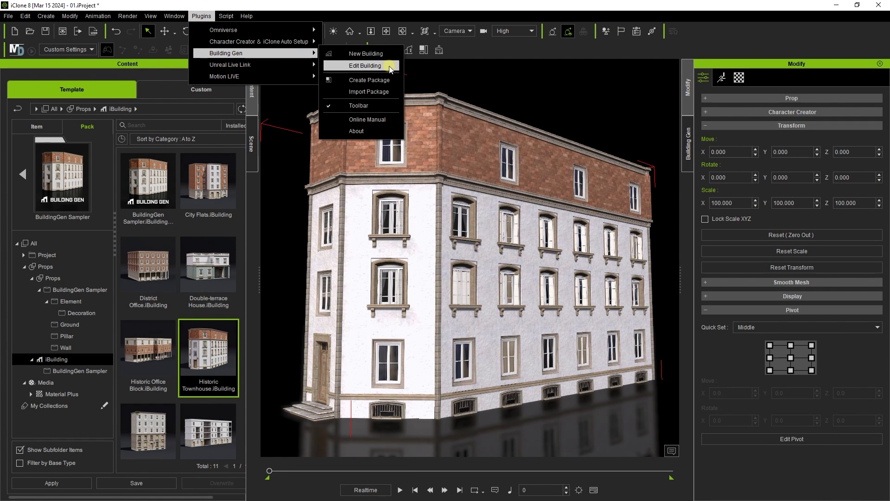
pyautogui.click(387, 105)
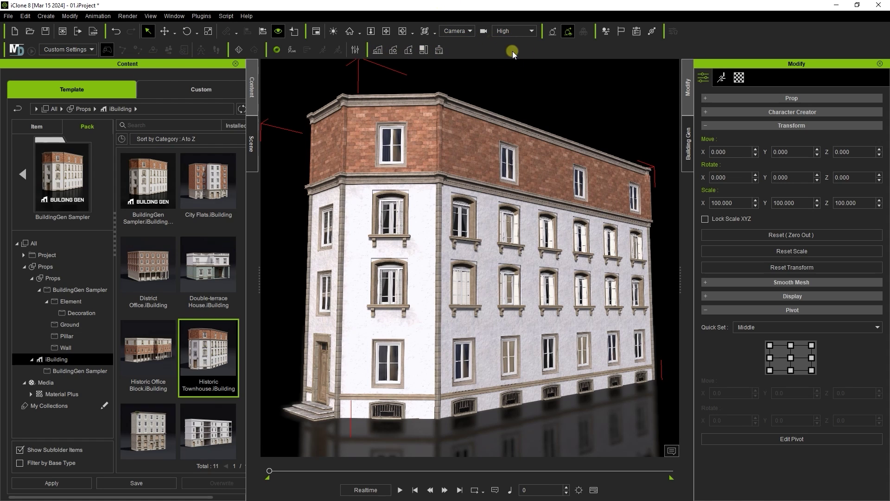
pyautogui.click(686, 144)
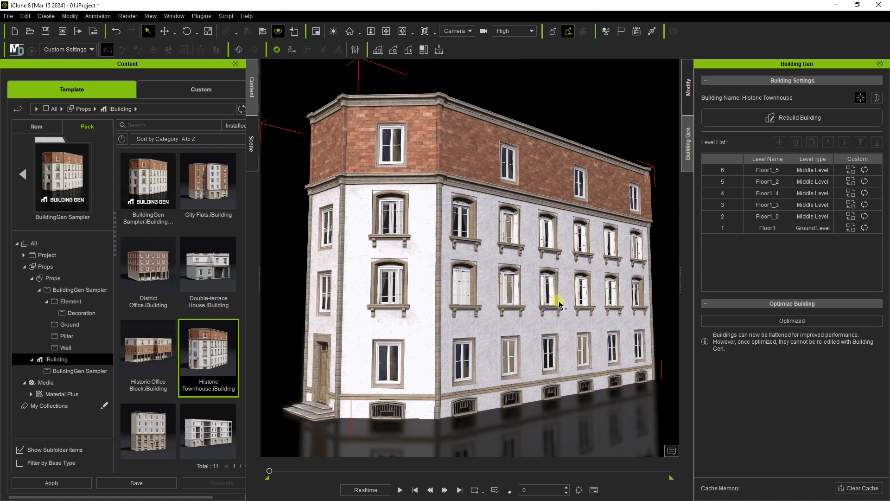
# Examine the townhouse's floor levels in the level list and in the scene hierarchy
pyautogui.moveTo(780, 228); pyautogui.dragTo(776, 175)
pyautogui.click(252, 143)
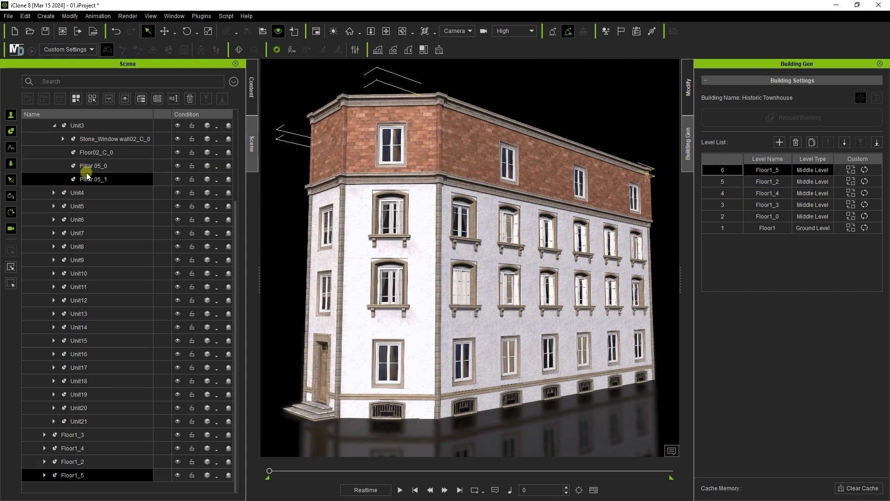
pyautogui.click(72, 167)
pyautogui.click(45, 188)
pyautogui.click(71, 161)
pyautogui.click(72, 175)
pyautogui.click(73, 189)
pyautogui.click(74, 202)
pyautogui.click(73, 229)
pyautogui.click(74, 242)
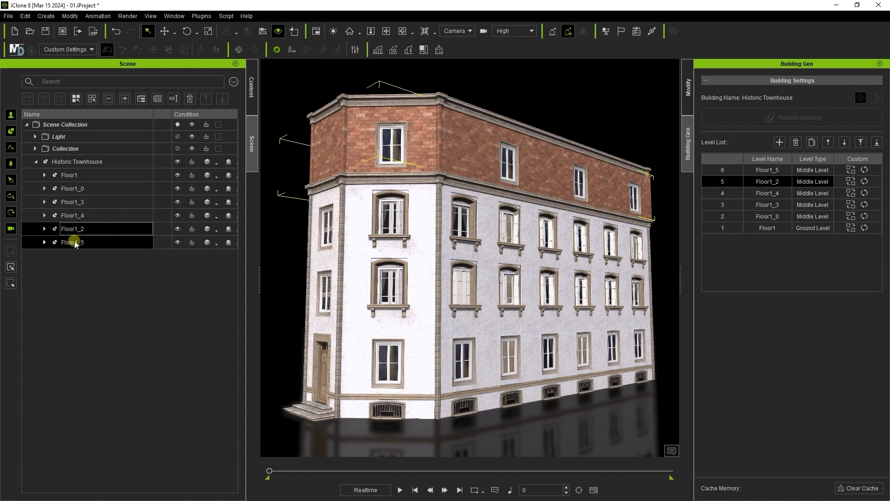
pyautogui.click(252, 88)
# Duplicate the building's Floor1_0 level, then delete the original Floor1_0
pyautogui.click(761, 206)
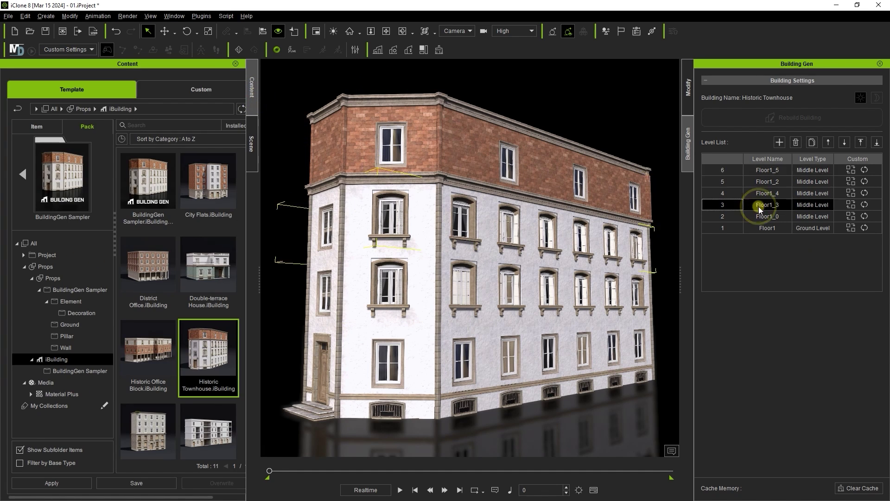
pyautogui.click(761, 217)
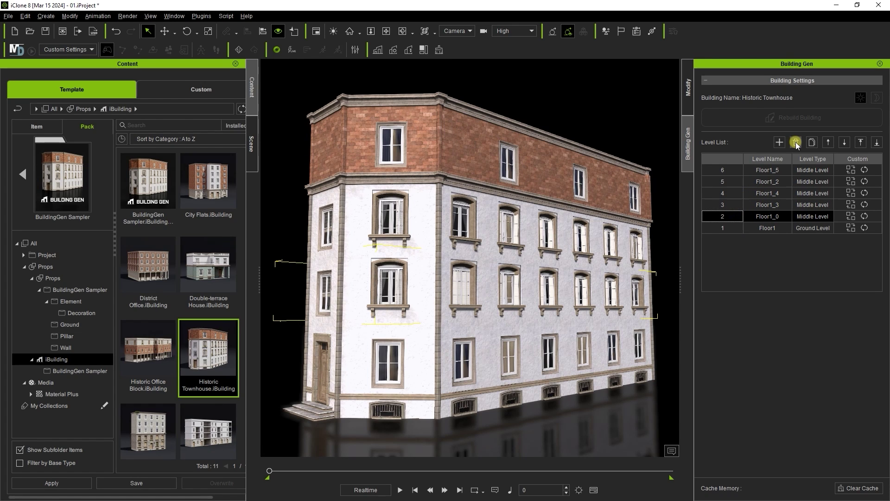
pyautogui.click(810, 146)
pyautogui.scroll(-3, 507, 227)
pyautogui.moveTo(508, 227); pyautogui.dragTo(503, 314, button='middle')
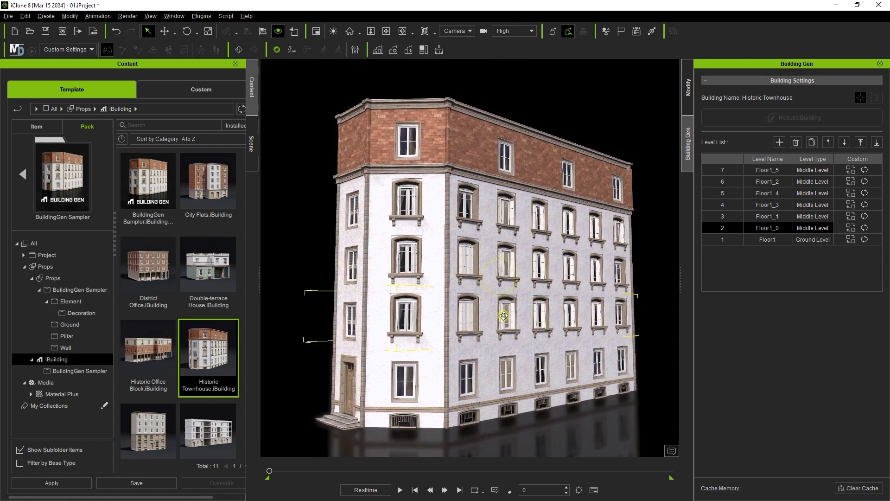
pyautogui.moveTo(454, 318); pyautogui.dragTo(427, 262, button='right')
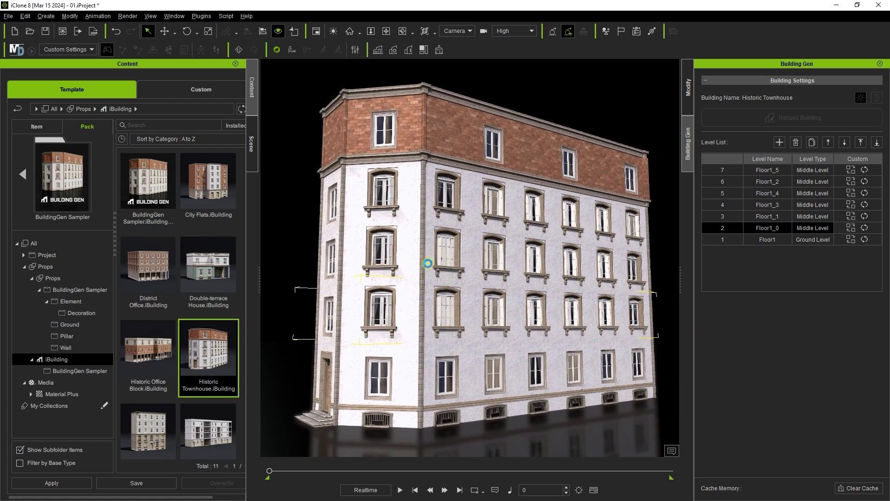
pyautogui.click(794, 142)
# Duplicate the Floor1_4 level and move the selected level two positions down the building
pyautogui.click(771, 181)
pyautogui.click(772, 192)
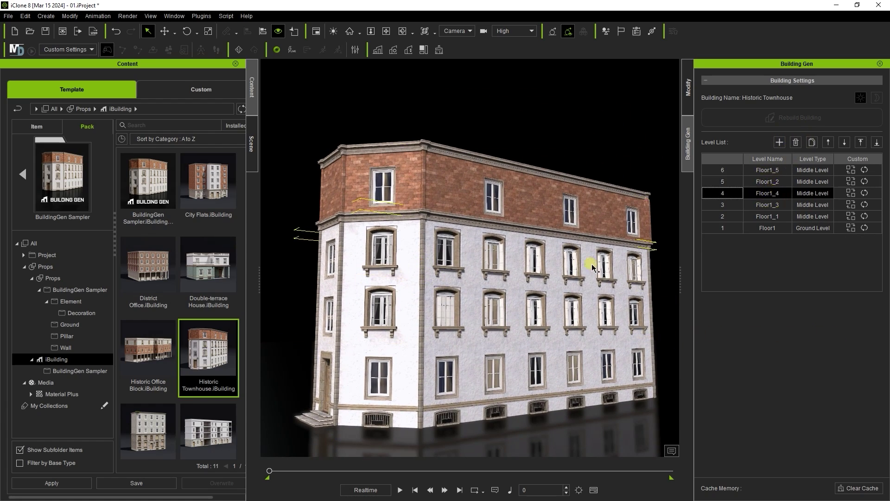
pyautogui.moveTo(511, 277); pyautogui.dragTo(508, 248, button='right')
pyautogui.click(809, 143)
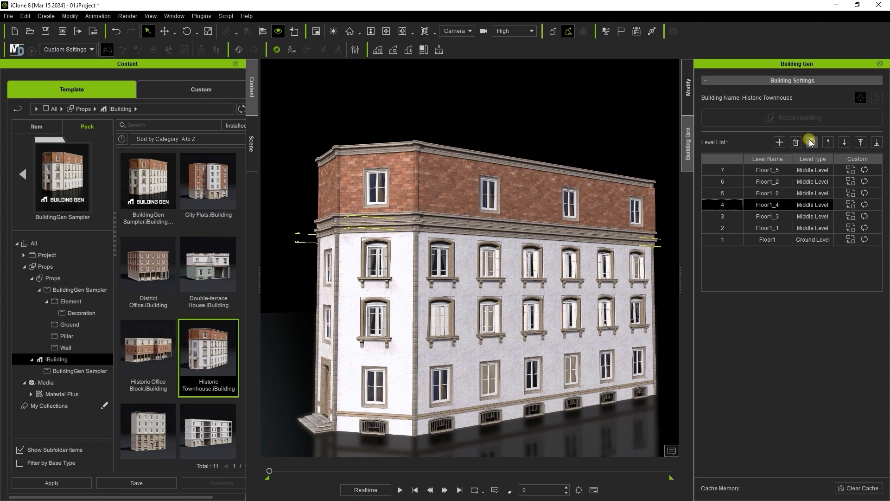
pyautogui.click(842, 143)
pyautogui.click(842, 143)
pyautogui.moveTo(547, 304); pyautogui.dragTo(454, 349, button='right')
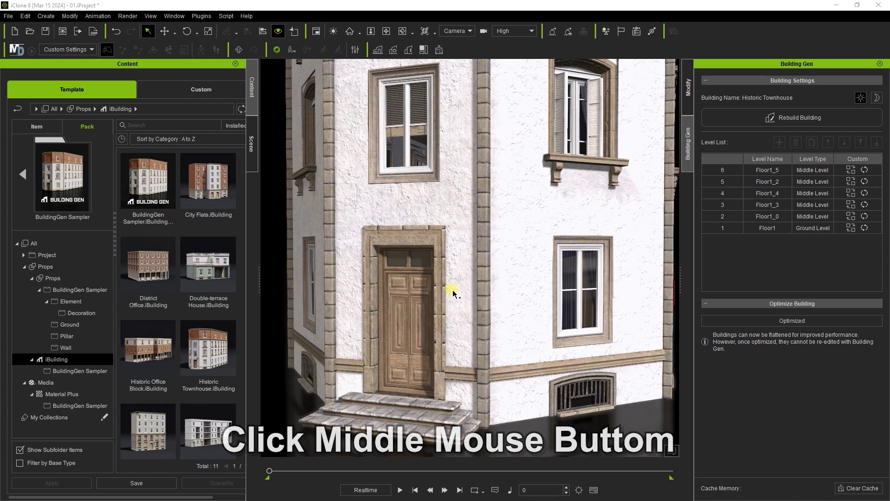
# Search prop materials for the entrance door wall and apply Door_and_Window_and_Trim_04 to it
pyautogui.middleClick(453, 290)
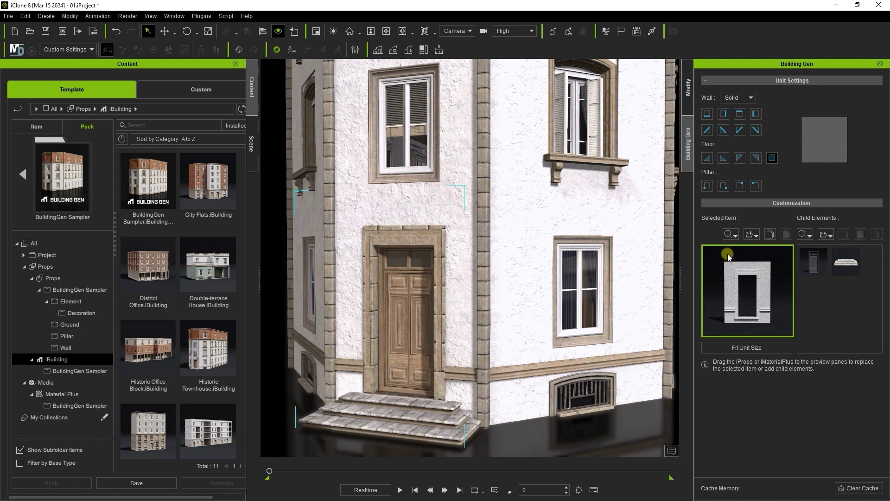
pyautogui.click(731, 234)
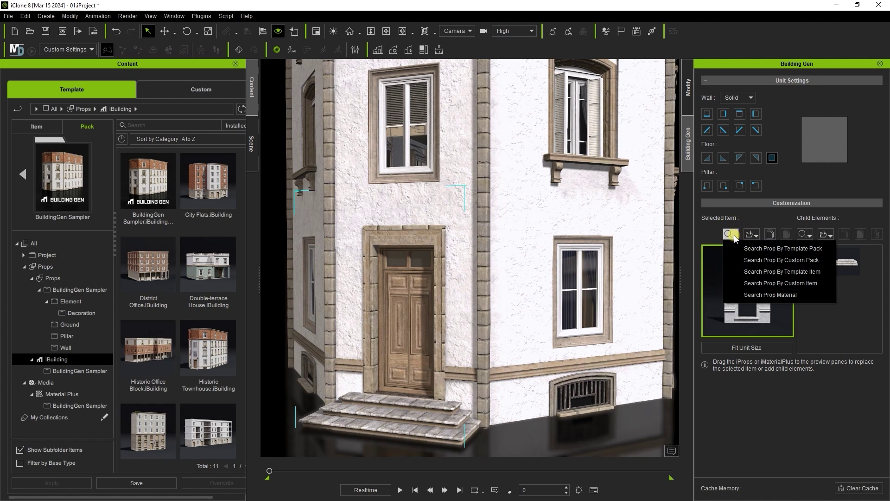
pyautogui.click(805, 298)
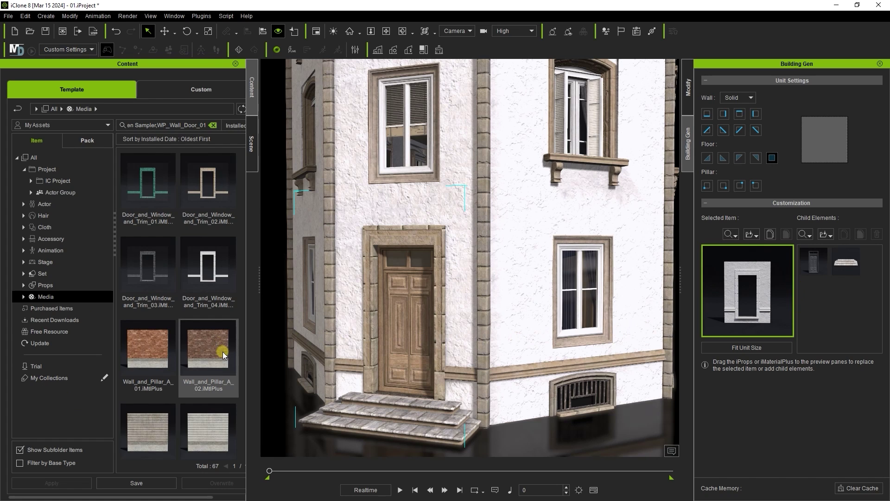
pyautogui.click(204, 276)
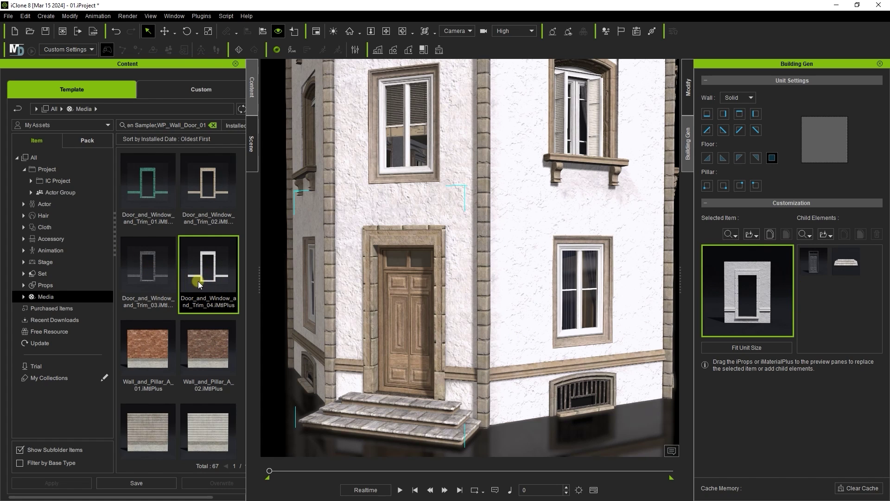
pyautogui.moveTo(199, 283); pyautogui.dragTo(745, 304)
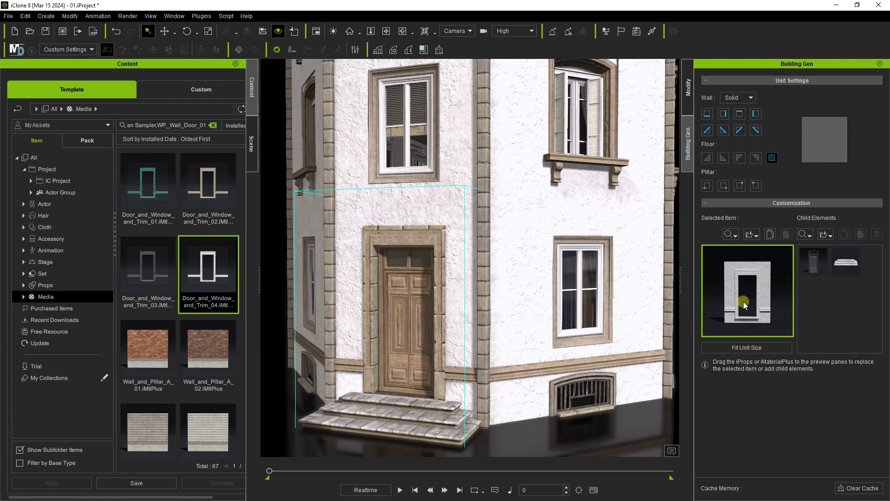
# Apply the Door_and_Window_and_Trim_04 material to the ground-floor window walls on the corner and the long side
pyautogui.keyDown('alt'); pyautogui.moveTo(538, 305); pyautogui.dragTo(429, 304, button='right'); pyautogui.keyUp('alt')
pyautogui.scroll(-3, 555, 355)
pyautogui.keyDown('alt'); pyautogui.moveTo(554, 356); pyautogui.dragTo(490, 355, button='right'); pyautogui.keyUp('alt')
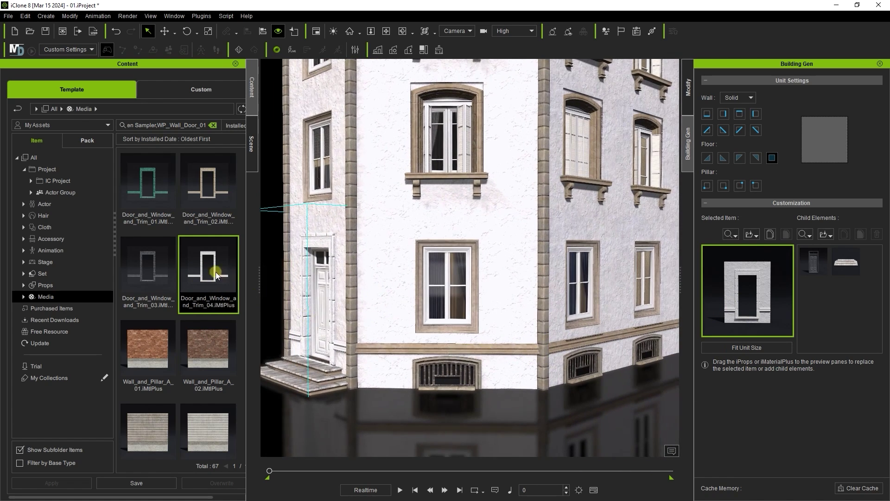
pyautogui.moveTo(216, 274); pyautogui.dragTo(481, 335)
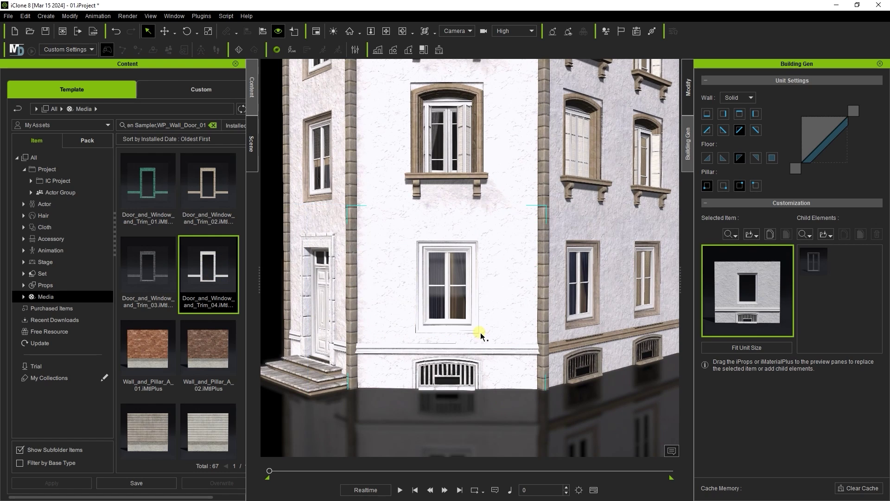
pyautogui.moveTo(442, 309); pyautogui.dragTo(436, 392, button='right')
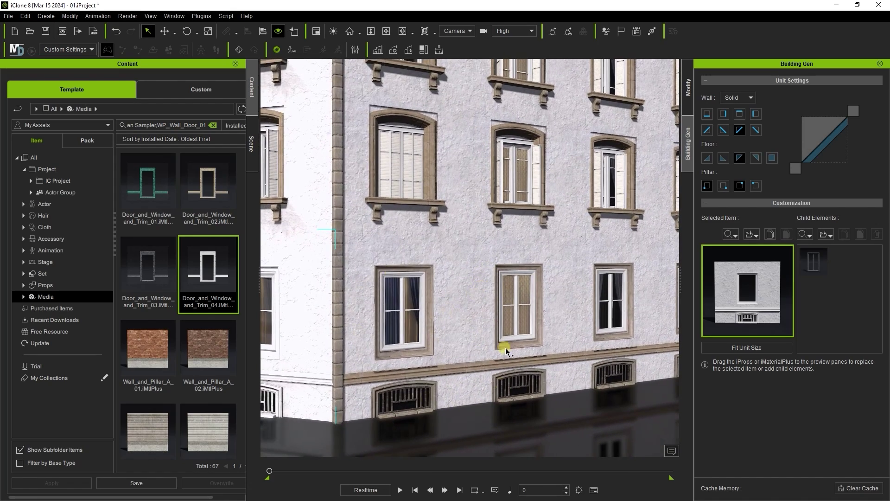
pyautogui.moveTo(232, 284); pyautogui.dragTo(429, 334)
# Apply the Door_and_Window_and_Trim_04 material to the arched window walls of the white upper floors
pyautogui.moveTo(536, 342); pyautogui.dragTo(422, 313, button='right')
pyautogui.scroll(3, 422, 313)
pyautogui.moveTo(422, 313); pyautogui.dragTo(464, 261, button='middle')
pyautogui.moveTo(208, 274); pyautogui.dragTo(514, 301)
pyautogui.moveTo(501, 290); pyautogui.dragTo(371, 277, button='right')
pyautogui.moveTo(209, 273); pyautogui.dragTo(478, 298)
pyautogui.moveTo(567, 294); pyautogui.dragTo(432, 287, button='right')
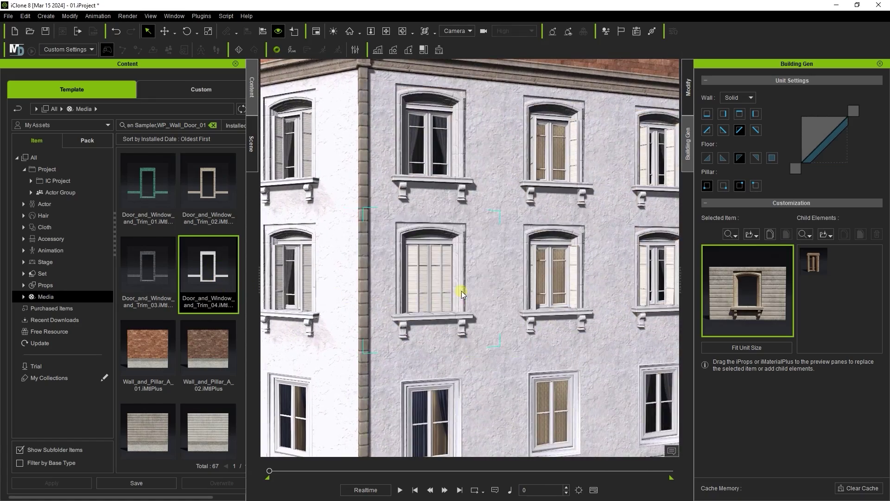
pyautogui.moveTo(217, 280); pyautogui.dragTo(461, 292)
# Apply the Door_and_Window_and_Trim_04 material to the window walls of the brick top floor
pyautogui.scroll(-4, 461, 292)
pyautogui.moveTo(461, 293); pyautogui.dragTo(484, 406, button='middle')
pyautogui.moveTo(484, 405); pyautogui.dragTo(511, 313, button='right')
pyautogui.scroll(3, 511, 312)
pyautogui.moveTo(214, 274); pyautogui.dragTo(417, 227)
pyautogui.moveTo(436, 283); pyautogui.dragTo(360, 296, button='right')
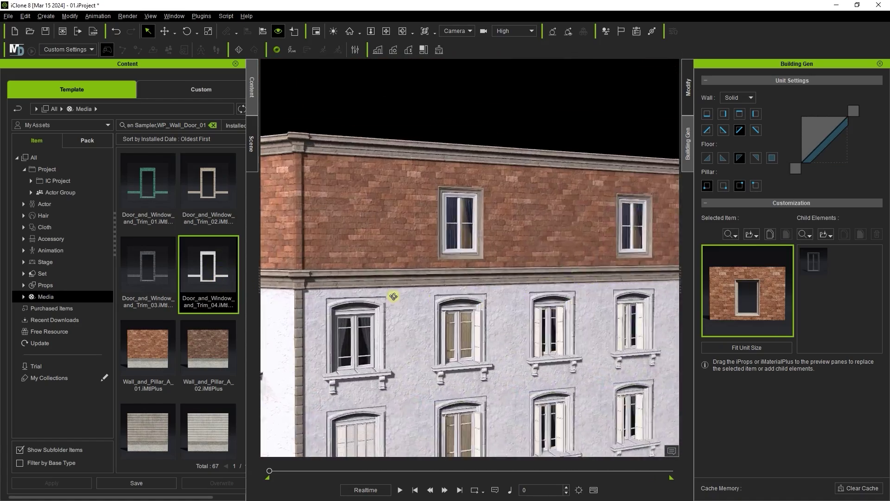
pyautogui.moveTo(222, 275); pyautogui.dragTo(471, 258)
# Search prop materials for the ground-floor corner pillar
pyautogui.scroll(-3, 471, 259)
pyautogui.moveTo(487, 325); pyautogui.dragTo(569, 218, button='middle')
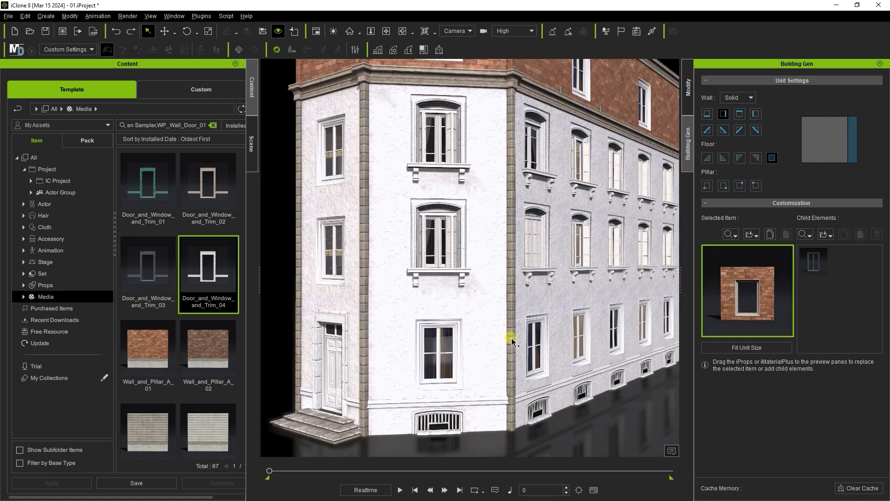
pyautogui.click(511, 341)
pyautogui.click(736, 237)
pyautogui.click(751, 295)
pyautogui.moveTo(748, 326)
pyautogui.scroll(-6, 202, 294)
# Apply the Wall_and_Pillar_H_06 material to the corner pillars of the ground floor and the white floors above
pyautogui.click(204, 374)
pyautogui.moveTo(188, 376); pyautogui.dragTo(512, 366)
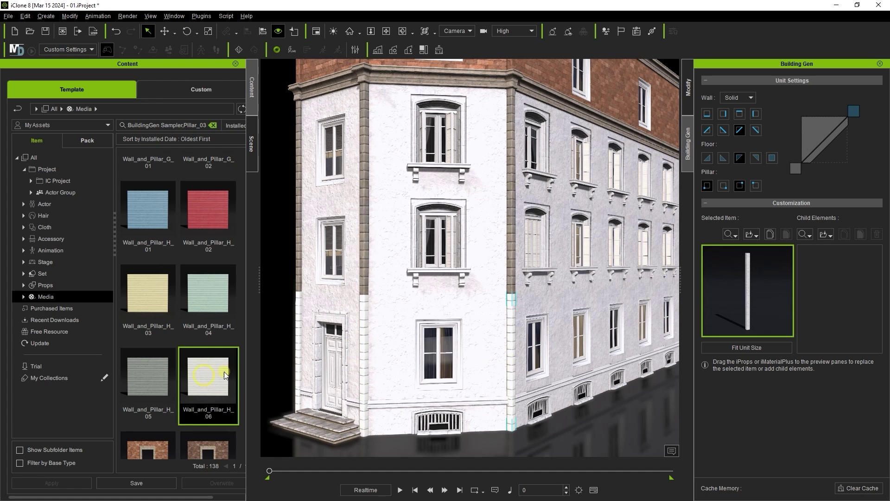
pyautogui.moveTo(255, 368); pyautogui.dragTo(511, 264)
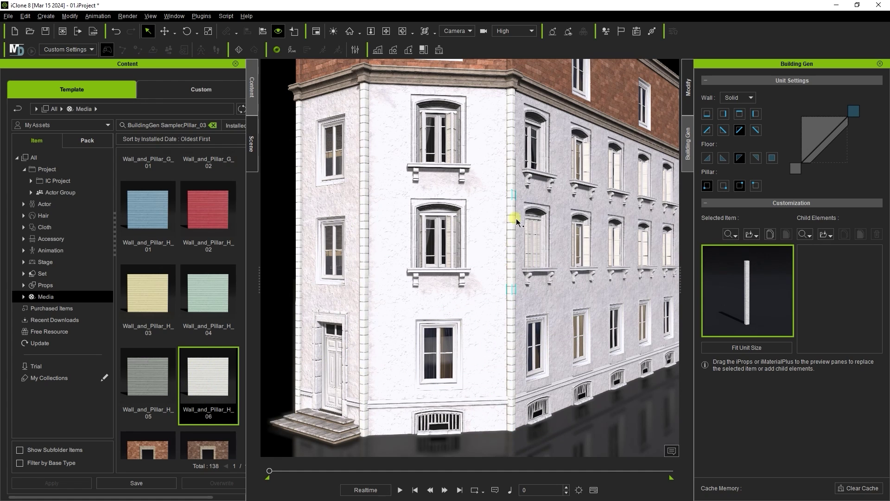
# Try the Window_and_Door_A_01 material on the ground-floor door wall and undo it
pyautogui.scroll(-4, 517, 218)
pyautogui.moveTo(556, 318); pyautogui.dragTo(477, 298, button='right')
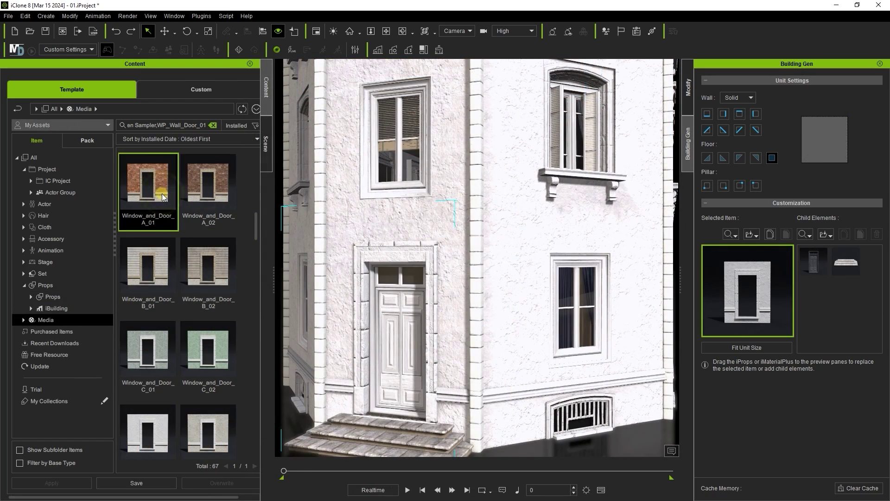
pyautogui.moveTo(163, 197); pyautogui.dragTo(413, 222)
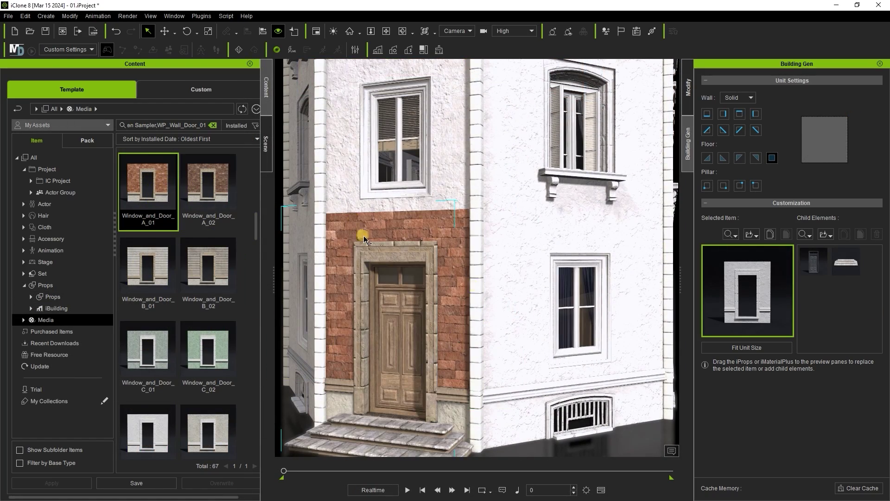
pyautogui.click(115, 31)
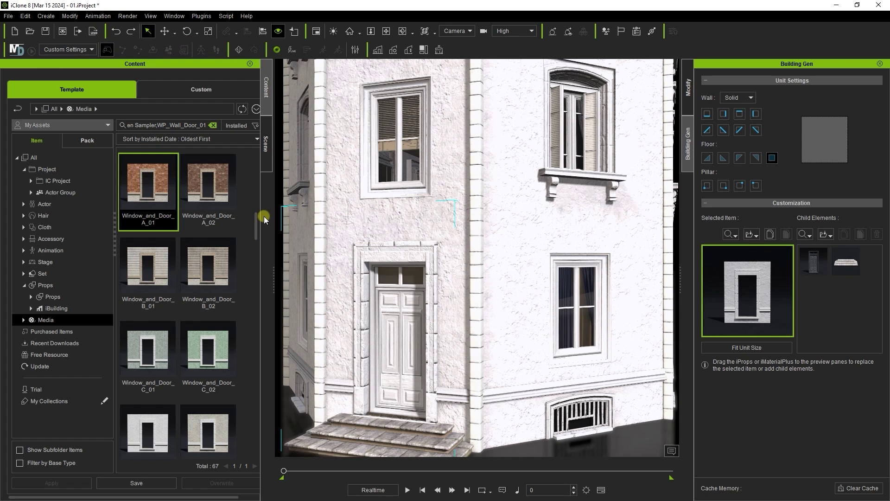
# Apply the tiles_011 substance from the Materials pack to the upper wall surfaces of the ground-floor door wall and adjacent window wall
pyautogui.click(87, 140)
pyautogui.click(65, 320)
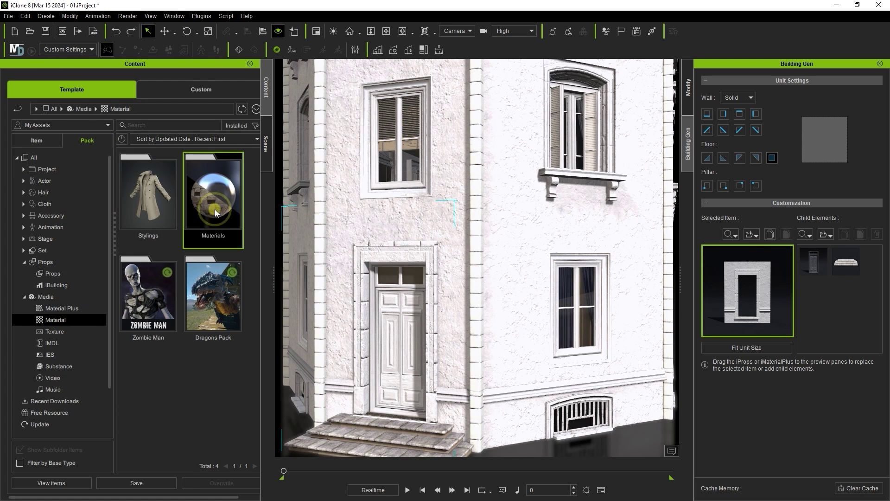
pyautogui.doubleClick(213, 195)
pyautogui.click(55, 301)
pyautogui.moveTo(257, 192); pyautogui.dragTo(231, 363)
pyautogui.moveTo(148, 385); pyautogui.dragTo(454, 325)
pyautogui.moveTo(523, 328); pyautogui.dragTo(524, 330)
pyautogui.moveTo(208, 385); pyautogui.dragTo(525, 328)
# Show the basic substance parameters of the Upper_Wall material on the tiled ground-floor window wall
pyautogui.click(688, 87)
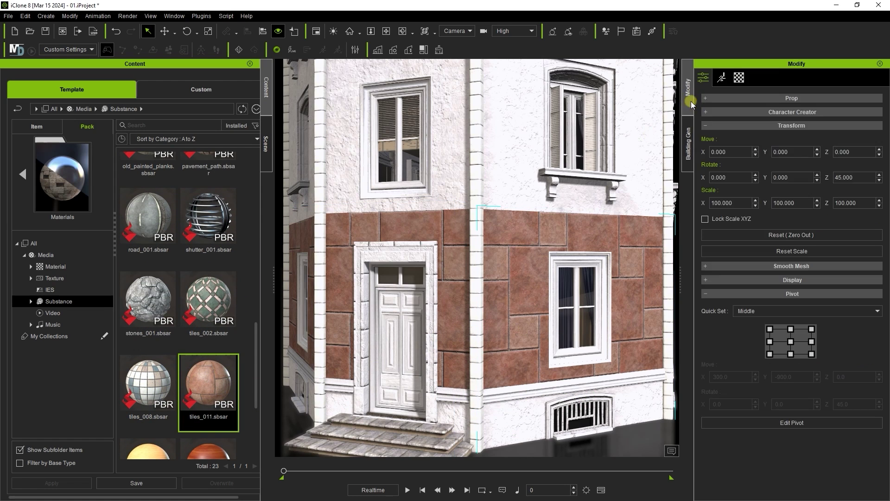
pyautogui.click(739, 77)
pyautogui.click(518, 281)
pyautogui.scroll(-4, 703, 183)
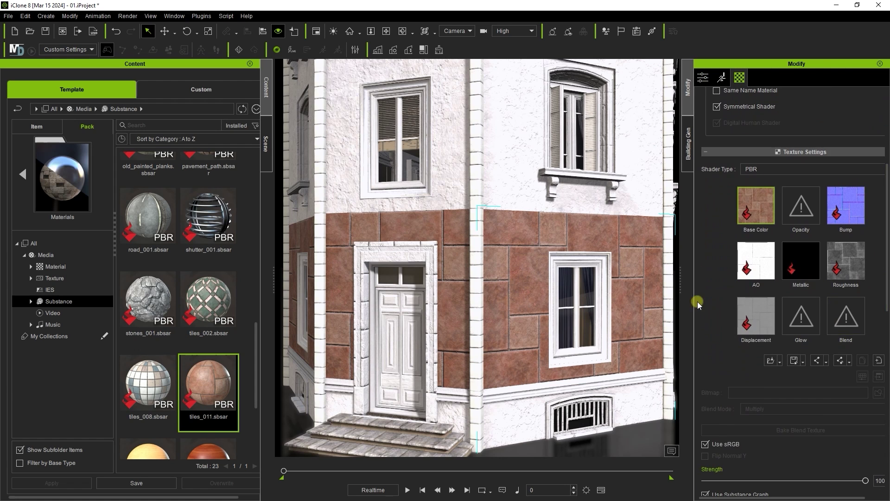
pyautogui.moveTo(885, 262); pyautogui.dragTo(885, 446)
pyautogui.click(789, 441)
pyautogui.moveTo(886, 403); pyautogui.dragTo(882, 488)
pyautogui.moveTo(886, 412); pyautogui.dragTo(885, 440)
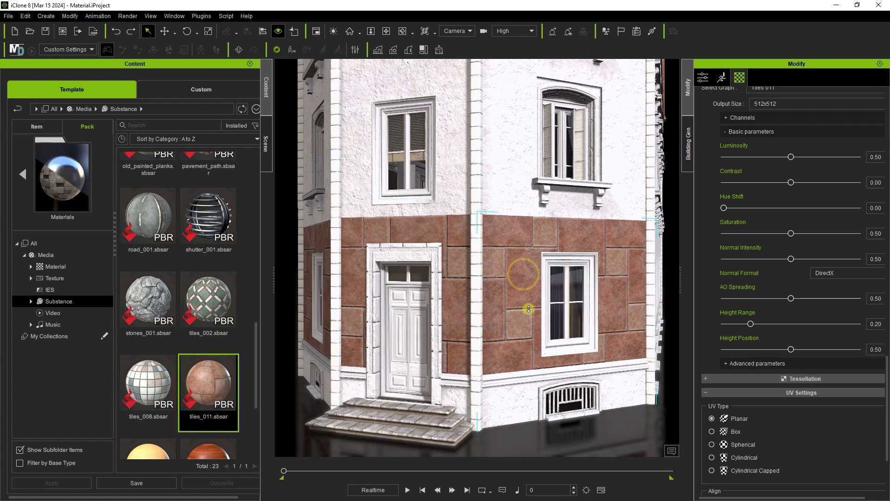
# Set the tile substance's Luminosity to 0.47, Contrast to 0.13, Hue Shift to 0.21 and Saturation to 0.45
pyautogui.moveTo(521, 254); pyautogui.dragTo(491, 305, button='right')
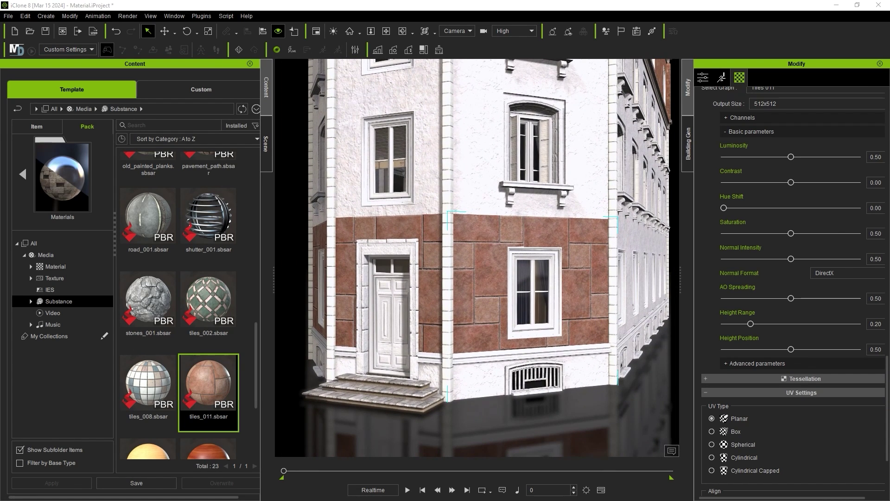
pyautogui.moveTo(723, 208); pyautogui.dragTo(743, 208)
pyautogui.doubleClick(878, 208)
pyautogui.moveTo(791, 157); pyautogui.dragTo(783, 157)
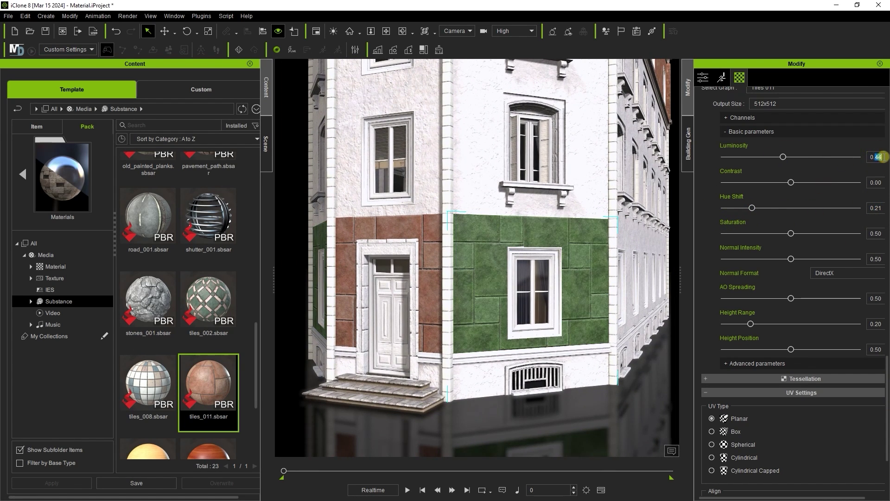
pyautogui.write('47')
pyautogui.press('Return')
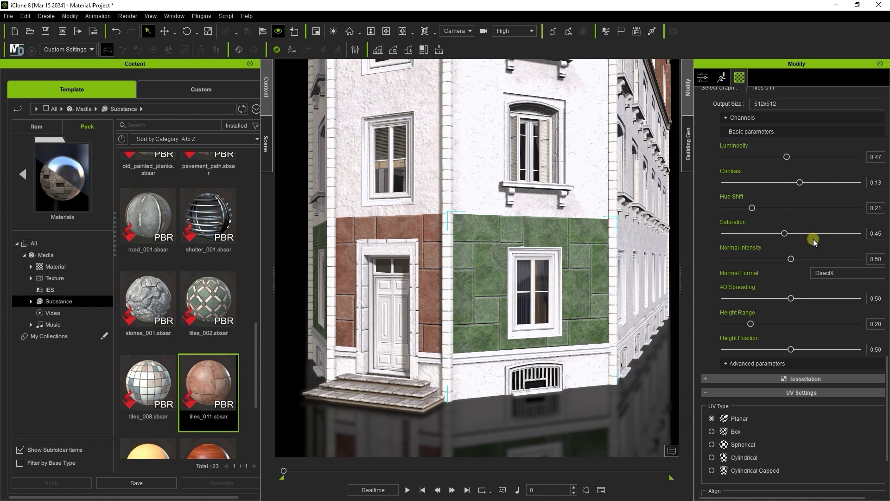
# Set the color in the tile substance's advanced parameters to RGB 138, 111, 81
pyautogui.scroll(-1, 815, 339)
pyautogui.click(814, 340)
pyautogui.scroll(-5, 815, 340)
pyautogui.click(878, 309)
pyautogui.moveTo(481, 155); pyautogui.dragTo(793, 122)
pyautogui.click(838, 179)
pyautogui.moveTo(838, 180); pyautogui.dragTo(824, 167)
pyautogui.doubleClick(867, 248)
pyautogui.write('138')
pyautogui.press('Tab')
pyautogui.write('111')
pyautogui.press('Tab')
pyautogui.write('81')
pyautogui.click(814, 312)
# Copy the green tile material onto the door wall and all ground-floor window walls along the long facade
pyautogui.moveTo(886, 389); pyautogui.dragTo(886, 105)
pyautogui.click(842, 135)
pyautogui.click(438, 241)
pyautogui.keyDown('alt'); pyautogui.moveTo(510, 268); pyautogui.dragTo(541, 345, button='right'); pyautogui.keyUp('alt')
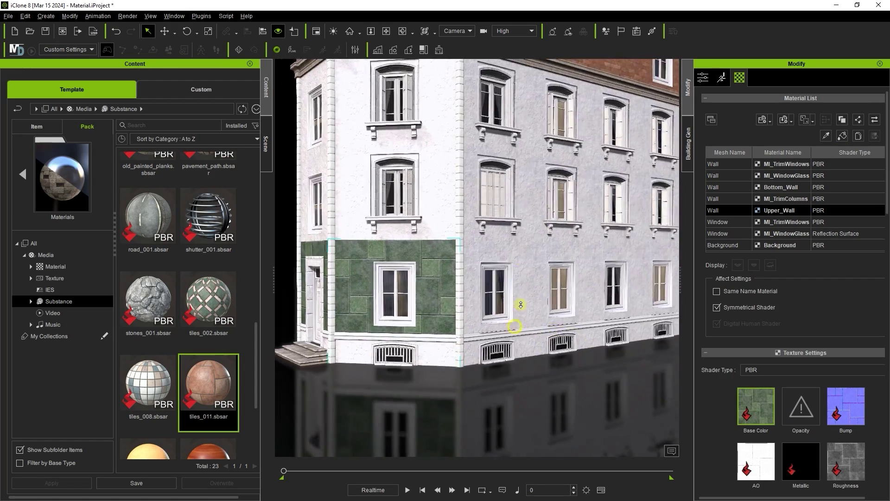
pyautogui.keyDown('alt'); pyautogui.moveTo(521, 259); pyautogui.dragTo(456, 272); pyautogui.keyUp('alt')
pyautogui.click(457, 261)
pyautogui.click(514, 260)
pyautogui.click(579, 257)
pyautogui.click(636, 257)
pyautogui.click(666, 260)
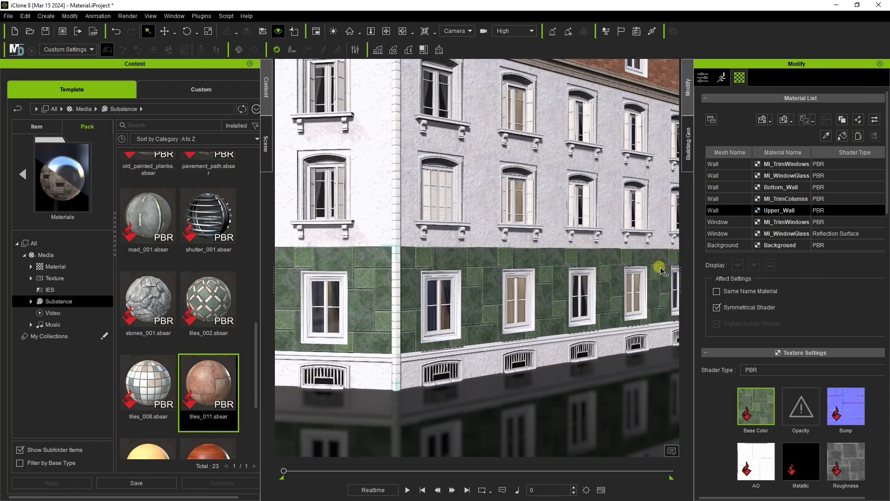
pyautogui.moveTo(652, 266); pyautogui.dragTo(524, 271, button='middle')
pyautogui.click(841, 135)
# Change the diffuse color of the front door's MI_TrimWindows material to green
pyautogui.moveTo(501, 287); pyautogui.dragTo(559, 351, button='right')
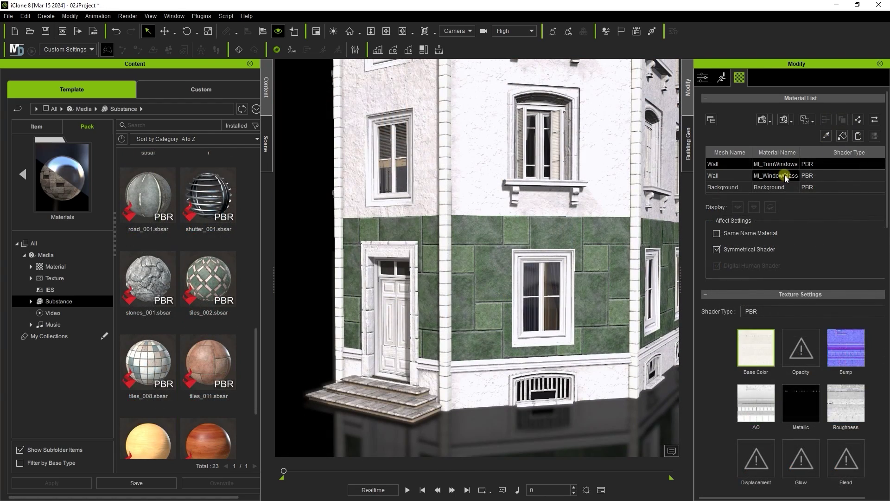
pyautogui.click(784, 175)
pyautogui.click(784, 164)
pyautogui.moveTo(886, 212); pyautogui.dragTo(885, 355)
pyautogui.click(752, 243)
pyautogui.moveTo(457, 157); pyautogui.dragTo(649, 115)
pyautogui.moveTo(709, 161); pyautogui.dragTo(693, 151)
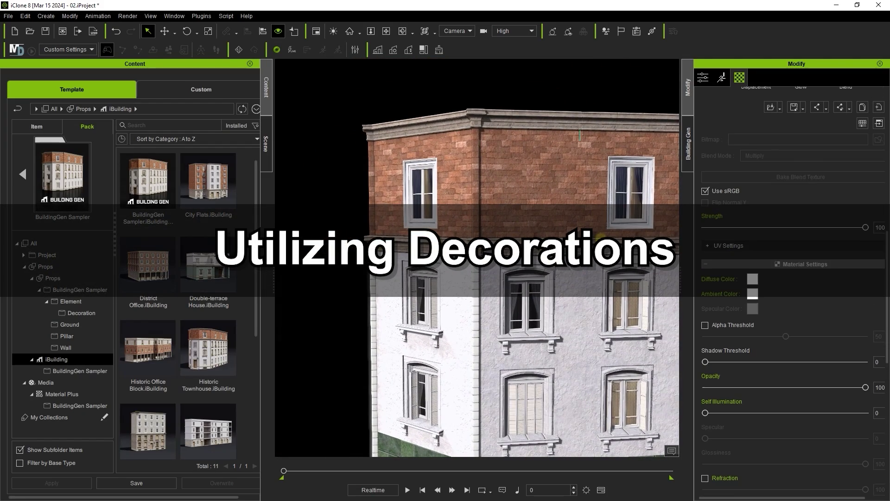
# Copy the brick top-floor window wall and paste it onto the plain brick wall above the entrance
pyautogui.moveTo(601, 238); pyautogui.dragTo(488, 235, button='middle')
pyautogui.click(689, 155)
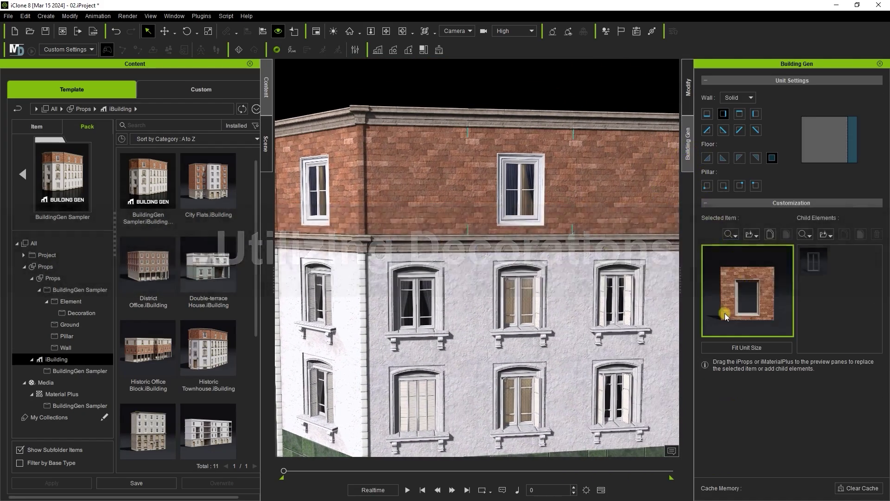
pyautogui.click(769, 232)
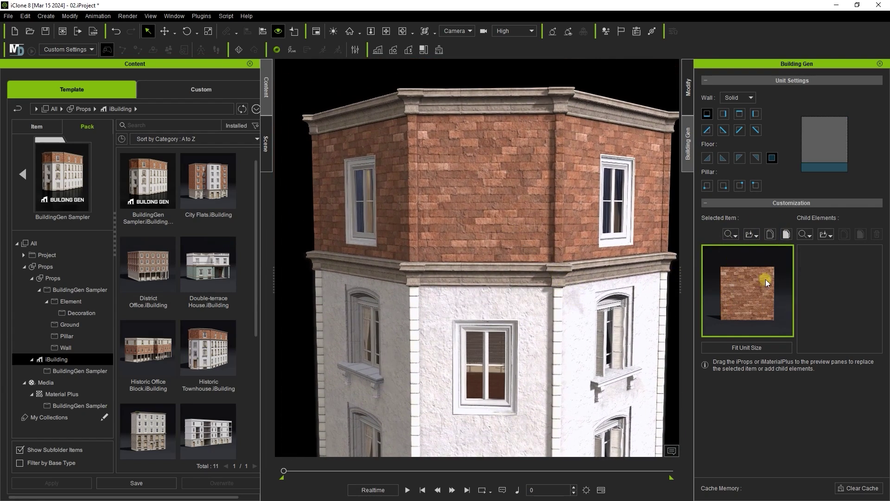
pyautogui.click(789, 235)
pyautogui.keyDown('alt'); pyautogui.moveTo(591, 215); pyautogui.dragTo(490, 213); pyautogui.keyUp('alt')
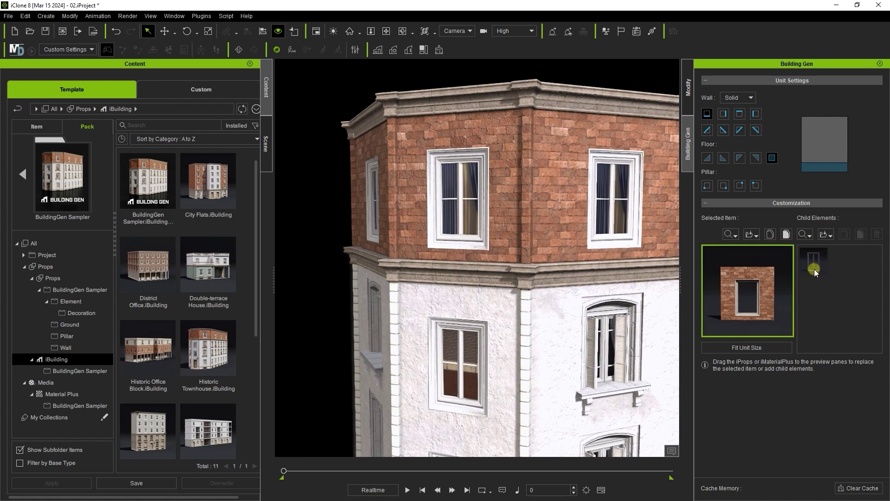
pyautogui.moveTo(589, 239); pyautogui.dragTo(503, 263, button='right')
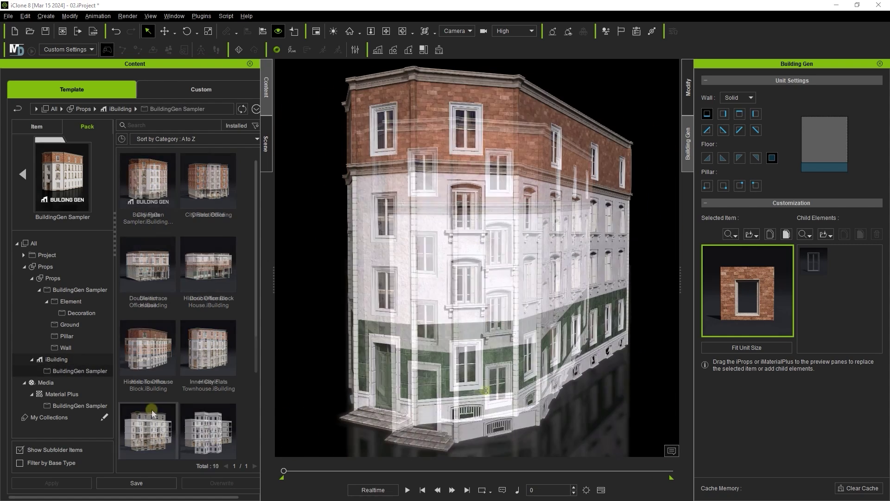
# Open the Decoration elements of the BuildingGen Sampler pack and select Street_Lamp_02
pyautogui.click(60, 371)
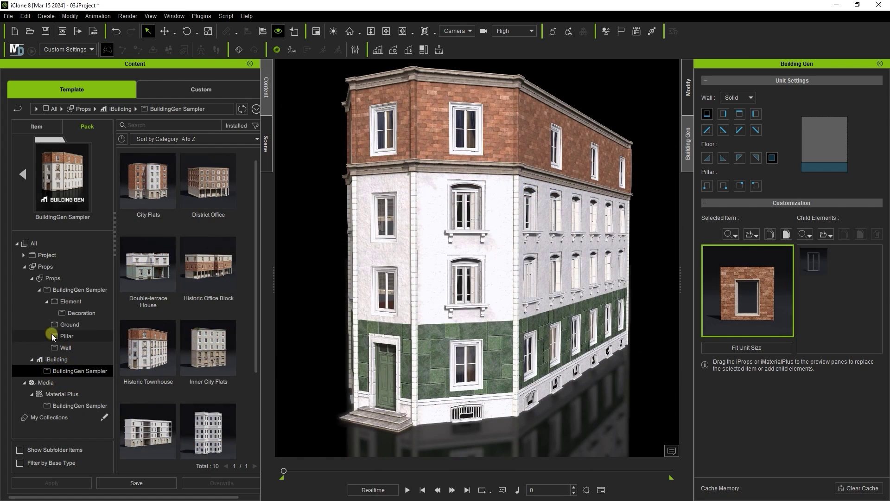
pyautogui.click(69, 302)
pyautogui.moveTo(256, 299); pyautogui.dragTo(258, 429)
pyautogui.click(85, 313)
pyautogui.moveTo(257, 249); pyautogui.dragTo(249, 376)
pyautogui.click(212, 334)
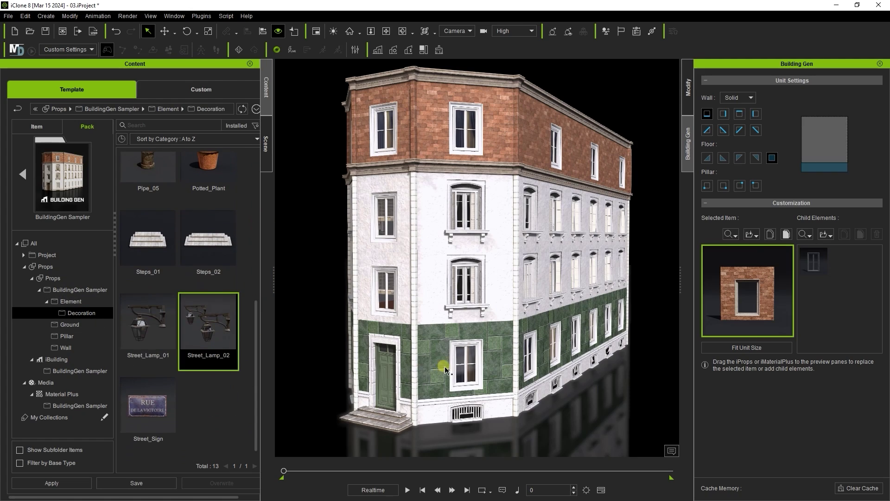
# Add Street_Lamp_02 as a child element of the ground-floor door wall and position it above the door
pyautogui.moveTo(446, 365); pyautogui.dragTo(513, 117, button='right')
pyautogui.scroll(-3, 513, 116)
pyautogui.scroll(3, 487, 255)
pyautogui.click(414, 281)
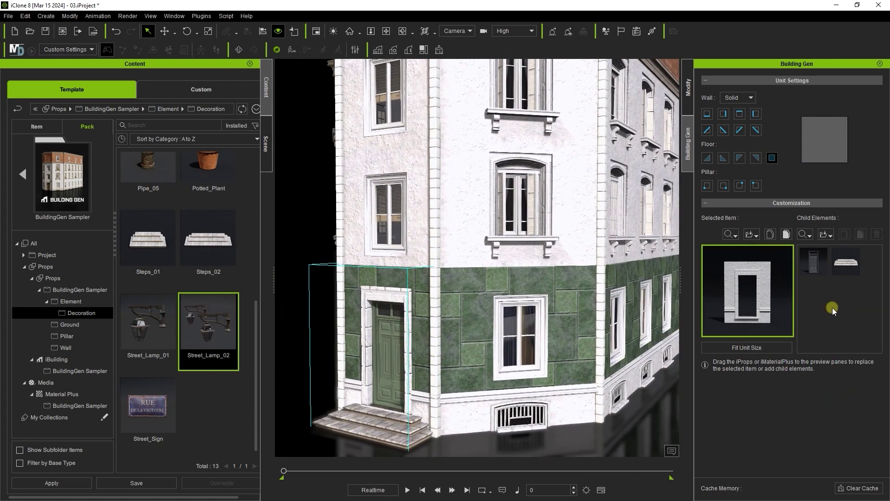
pyautogui.moveTo(419, 273); pyautogui.dragTo(395, 176, button='right')
pyautogui.moveTo(378, 284); pyautogui.dragTo(377, 280)
pyautogui.keyDown('alt'); pyautogui.moveTo(426, 306); pyautogui.dragTo(465, 350); pyautogui.keyUp('alt')
# Find the matching materials for the double street lamp and apply Street_Lamp_Night to it
pyautogui.click(805, 235)
pyautogui.click(810, 295)
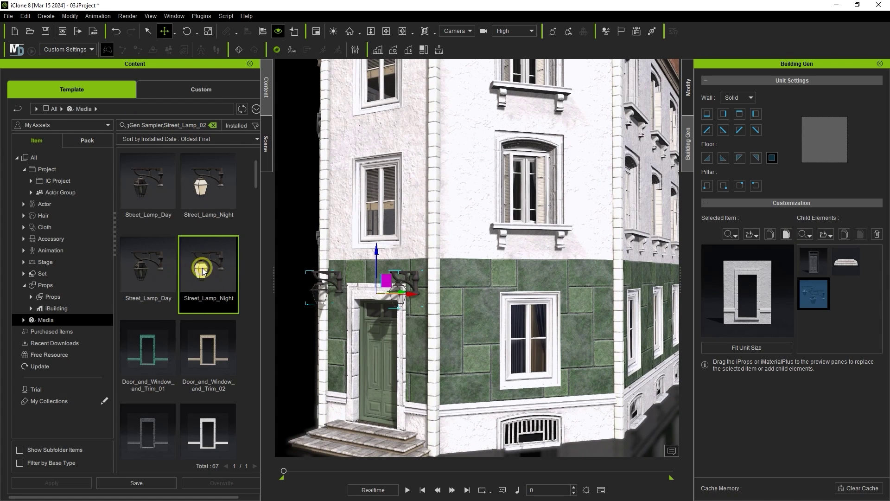
pyautogui.moveTo(203, 271); pyautogui.dragTo(820, 300)
# Add Street_Lamp_01 as a child element of the long facade's first ground-floor window wall and place it beside the corner pillar
pyautogui.moveTo(549, 335); pyautogui.dragTo(371, 304, button='right')
pyautogui.scroll(-1, 372, 304)
pyautogui.scroll(-2, 598, 341)
pyautogui.moveTo(613, 354); pyautogui.dragTo(407, 339, button='right')
pyautogui.scroll(2, 415, 372)
pyautogui.moveTo(416, 371); pyautogui.dragTo(474, 316, button='right')
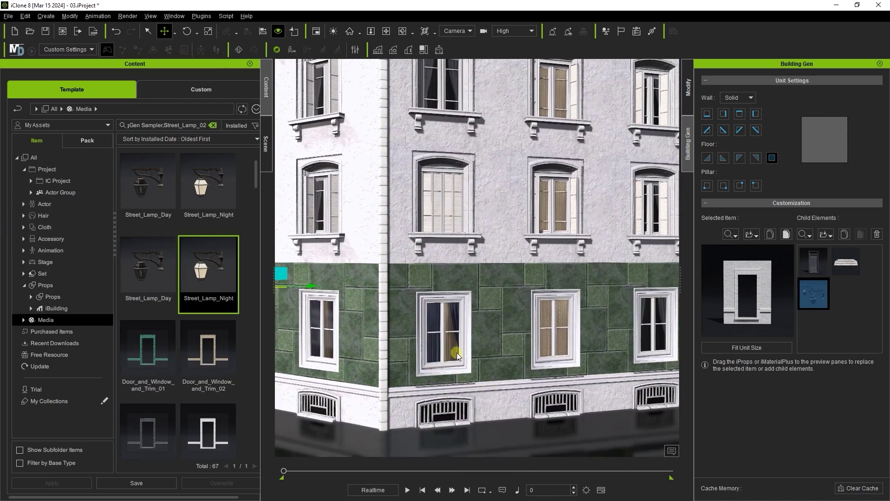
pyautogui.click(483, 304)
pyautogui.click(86, 140)
pyautogui.click(153, 320)
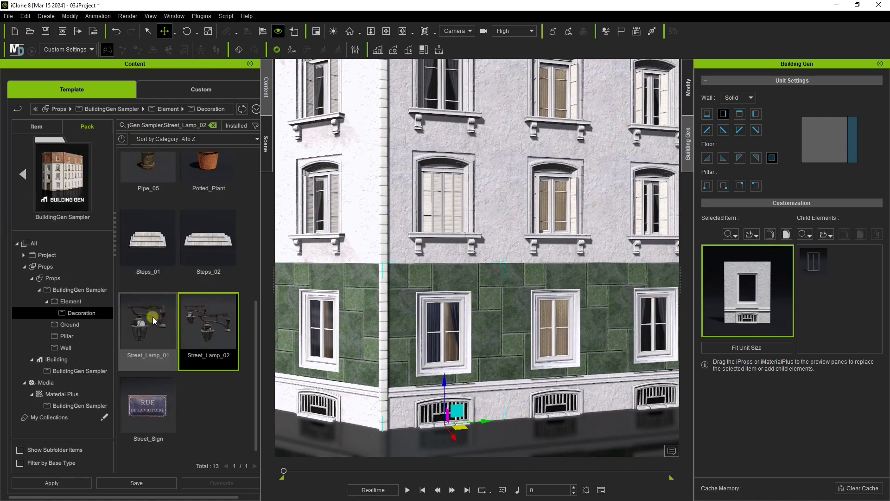
pyautogui.moveTo(752, 307); pyautogui.dragTo(828, 297)
pyautogui.keyDown('alt'); pyautogui.moveTo(479, 317); pyautogui.dragTo(457, 321); pyautogui.keyUp('alt')
pyautogui.moveTo(455, 320); pyautogui.dragTo(490, 317, button='right')
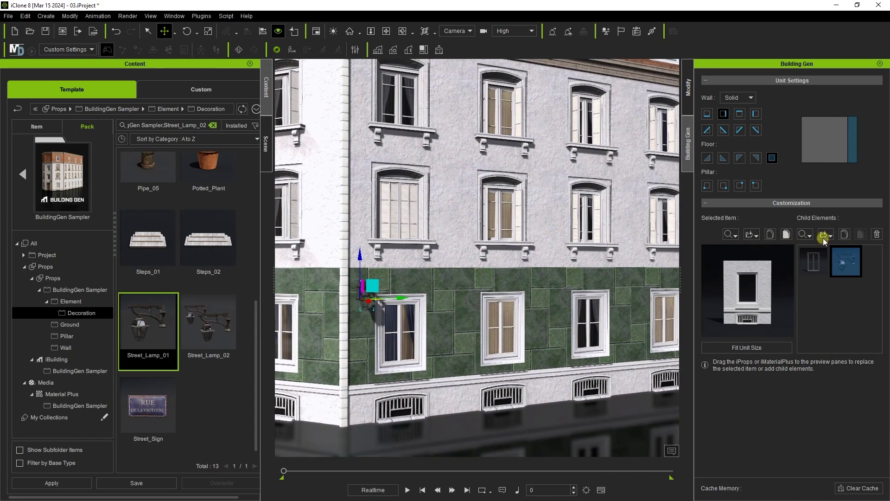
# Add Street_Lamp_01 to the third and fifth ground-floor window walls of the long facade
pyautogui.scroll(-3, 559, 296)
pyautogui.moveTo(545, 351); pyautogui.dragTo(566, 369, button='right')
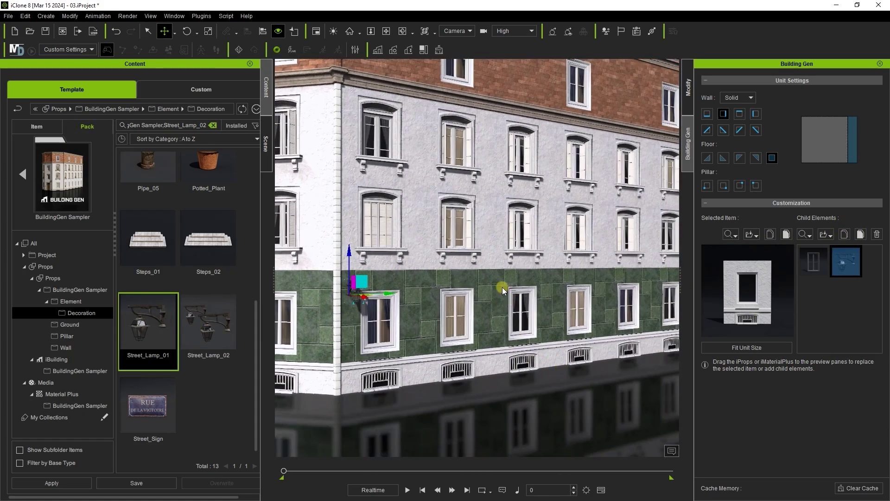
pyautogui.click(511, 286)
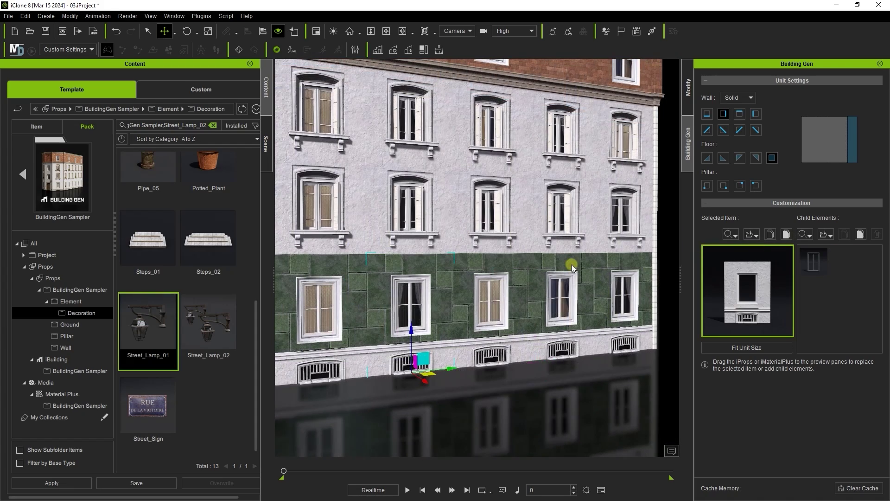
pyautogui.keyDown('ctrl'); pyautogui.click(571, 265); pyautogui.keyUp('ctrl')
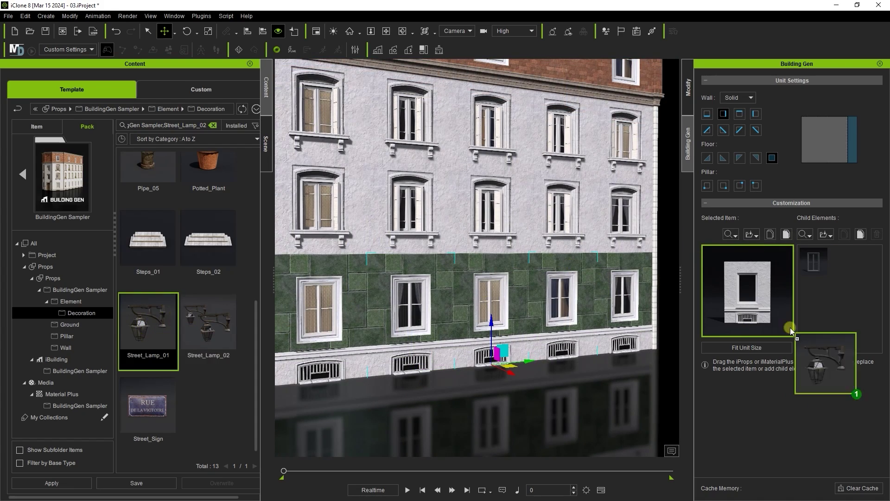
pyautogui.moveTo(498, 331); pyautogui.dragTo(569, 328, button='right')
pyautogui.moveTo(570, 328); pyautogui.dragTo(571, 329, button='middle')
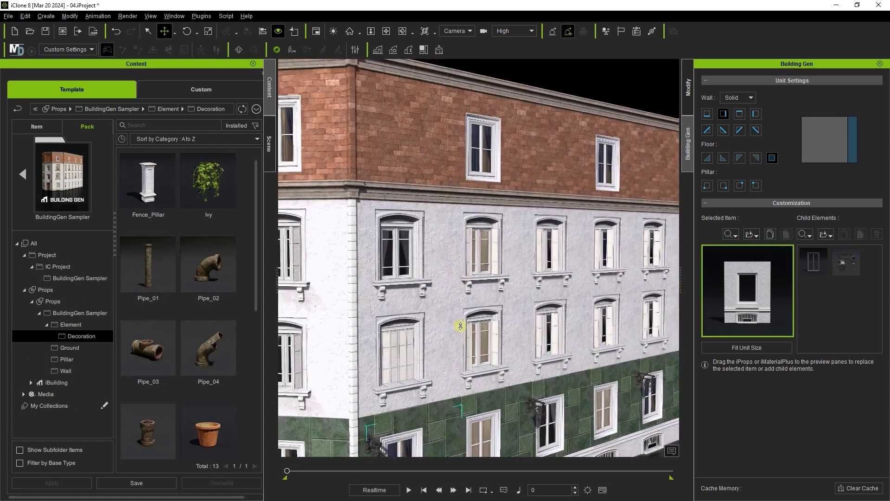
# Open the Decorations folder among the elements of the French Style pack
pyautogui.scroll(5, 517, 220)
pyautogui.moveTo(256, 194); pyautogui.dragTo(255, 332)
pyautogui.click(19, 173)
pyautogui.doubleClick(138, 186)
pyautogui.click(83, 302)
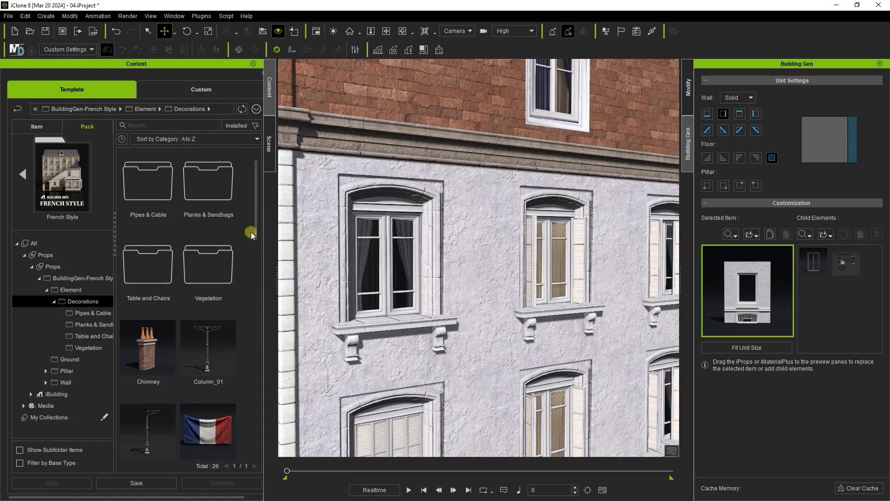
# Examine the French Style decorations in the Pipes & Cable, Planks & Sandbags, Table and Chairs, and Vegetation folders
pyautogui.moveTo(256, 230); pyautogui.dragTo(250, 440)
pyautogui.click(93, 313)
pyautogui.scroll(-4, 156, 315)
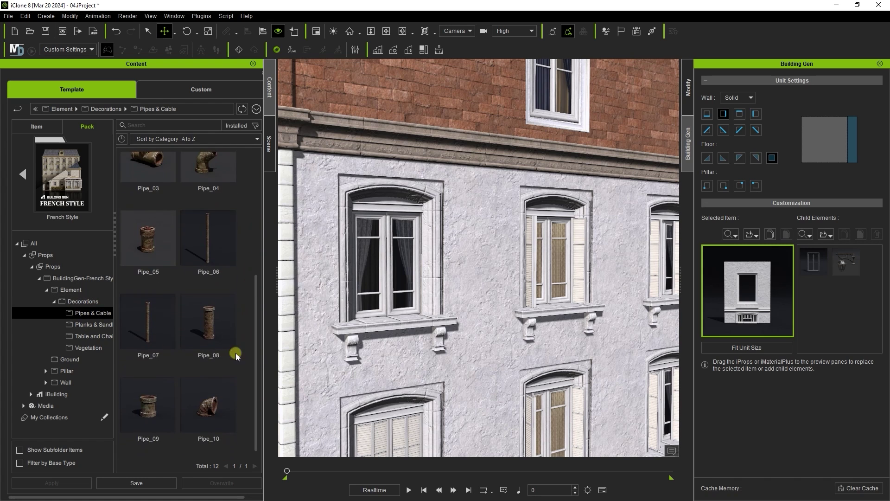
pyautogui.click(91, 325)
pyautogui.moveTo(256, 236); pyautogui.dragTo(259, 417)
pyautogui.click(89, 337)
pyautogui.click(80, 350)
pyautogui.moveTo(255, 208); pyautogui.dragTo(252, 390)
# Add PottedPlant_04 as a child element of the first arched window wall below the cornice and place it on the sill
pyautogui.moveTo(440, 226); pyautogui.dragTo(475, 228, button='middle')
pyautogui.scroll(1, 465, 204)
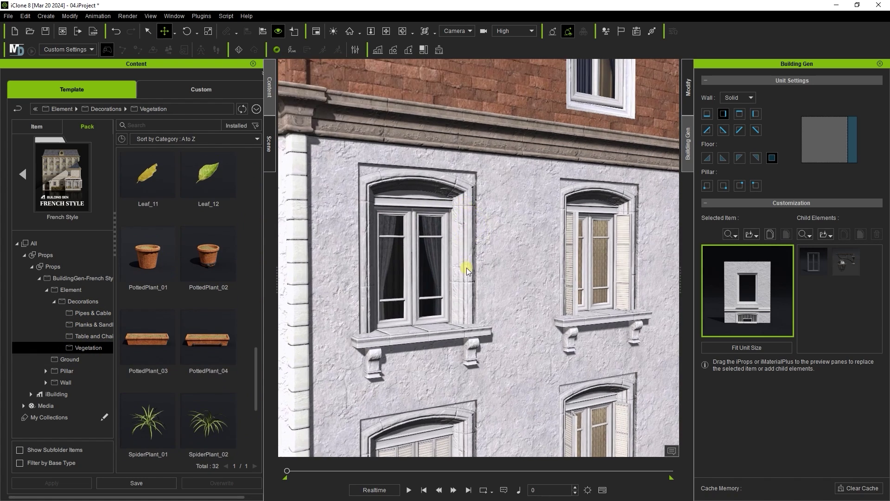
pyautogui.click(466, 271)
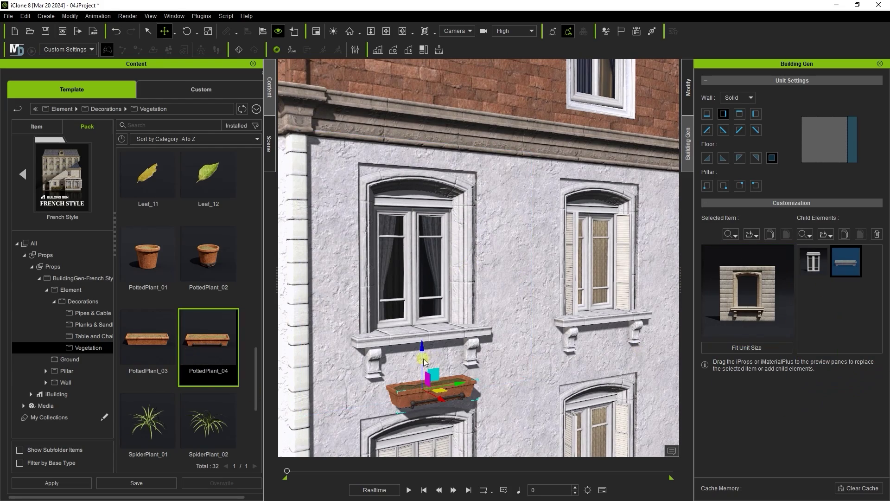
pyautogui.moveTo(423, 349); pyautogui.dragTo(424, 281)
pyautogui.keyDown('alt'); pyautogui.moveTo(392, 374); pyautogui.dragTo(447, 356); pyautogui.keyUp('alt')
pyautogui.moveTo(431, 361); pyautogui.dragTo(415, 352)
pyautogui.keyDown('alt'); pyautogui.moveTo(415, 352); pyautogui.dragTo(344, 350); pyautogui.keyUp('alt')
# Add Ivy_04 as another child element of the window wall and raise it into the planter on the sill
pyautogui.moveTo(256, 360); pyautogui.dragTo(259, 222)
pyautogui.moveTo(208, 301); pyautogui.dragTo(825, 296)
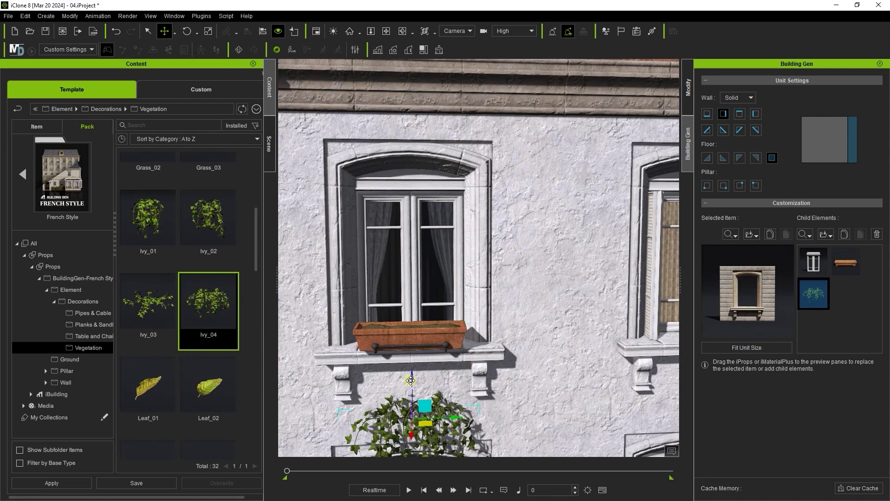
pyautogui.moveTo(410, 381); pyautogui.dragTo(411, 320)
pyautogui.moveTo(411, 320)
pyautogui.mouseDown(button='right')
pyautogui.moveTo(506, 355)
pyautogui.moveTo(300, 333)
pyautogui.moveTo(413, 338)
pyautogui.mouseUp(button='right')
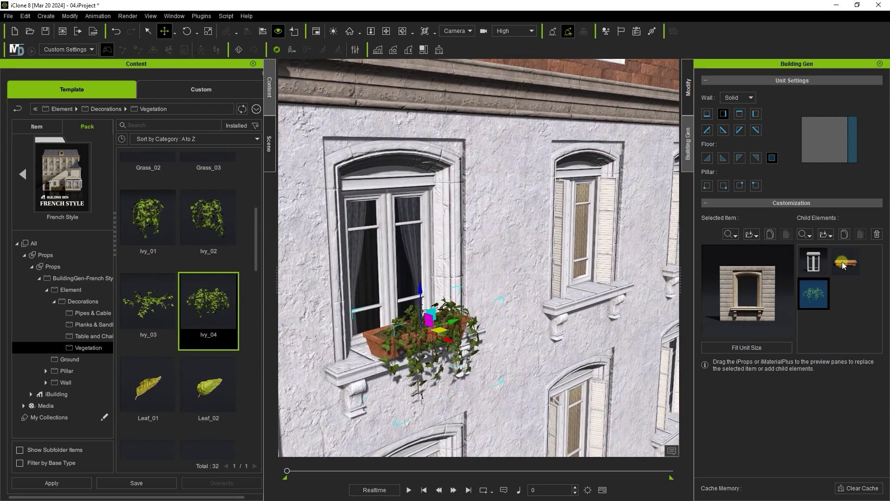
# Copy the potted planter and ivy child elements and paste them onto the neighboring arched window wall
pyautogui.click(845, 235)
pyautogui.moveTo(577, 326); pyautogui.dragTo(465, 275, button='right')
pyautogui.click(513, 279)
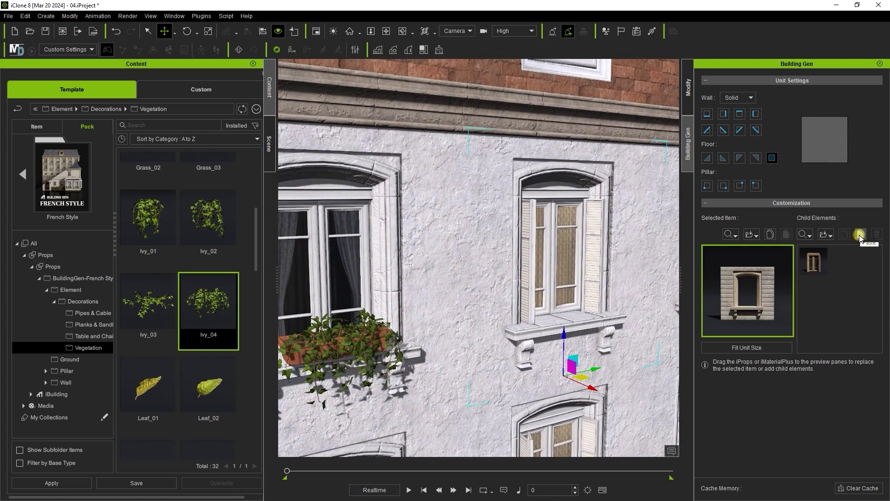
pyautogui.click(859, 235)
pyautogui.moveTo(464, 330); pyautogui.dragTo(555, 330, button='right')
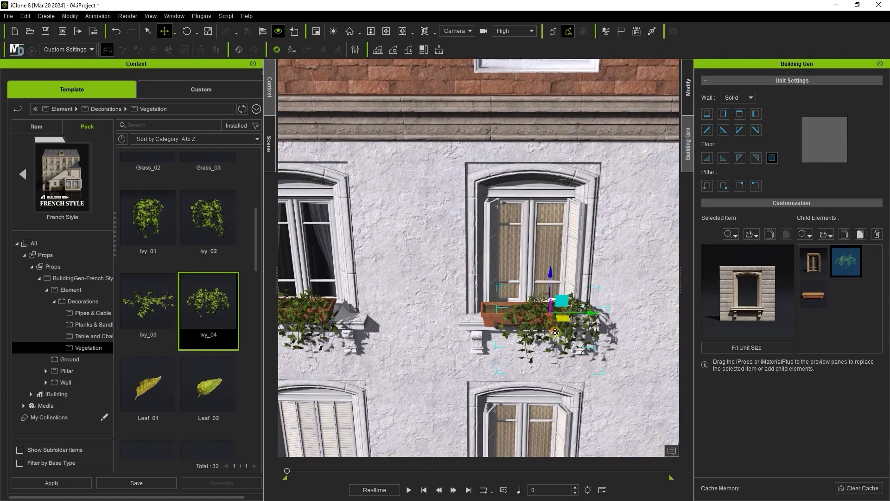
pyautogui.scroll(-5, 579, 313)
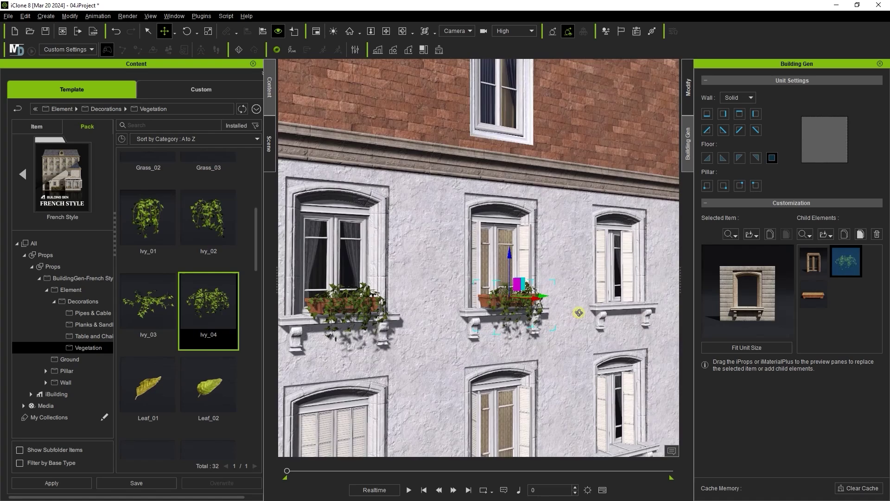
pyautogui.moveTo(579, 313); pyautogui.dragTo(551, 318, button='right')
# Add Pipe_06 from the Pipes & Cable folder as a child element of the ground-floor side wall and place it near the building's corner
pyautogui.doubleClick(168, 196)
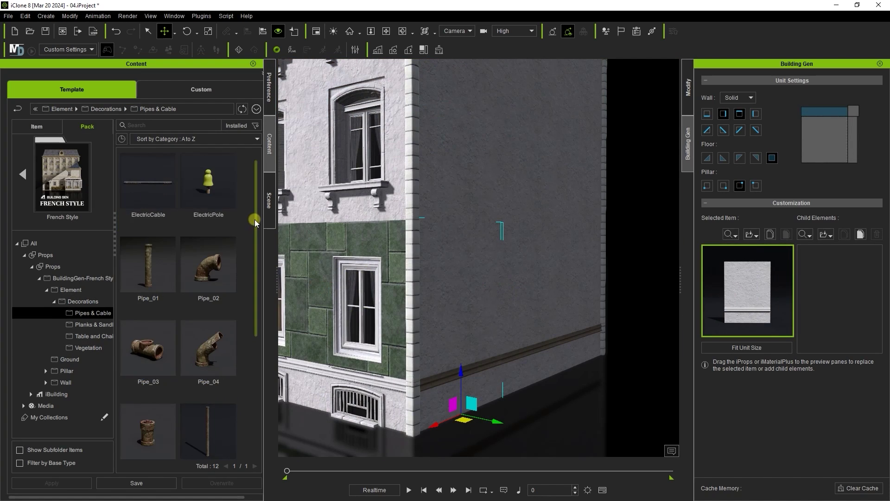
pyautogui.moveTo(255, 219); pyautogui.dragTo(247, 374)
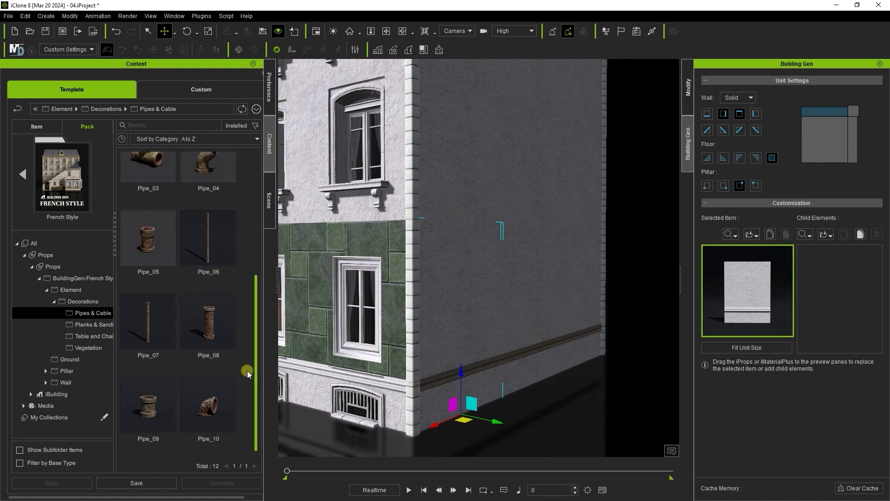
pyautogui.moveTo(580, 306); pyautogui.dragTo(859, 292)
pyautogui.moveTo(463, 401); pyautogui.dragTo(443, 333, button='middle')
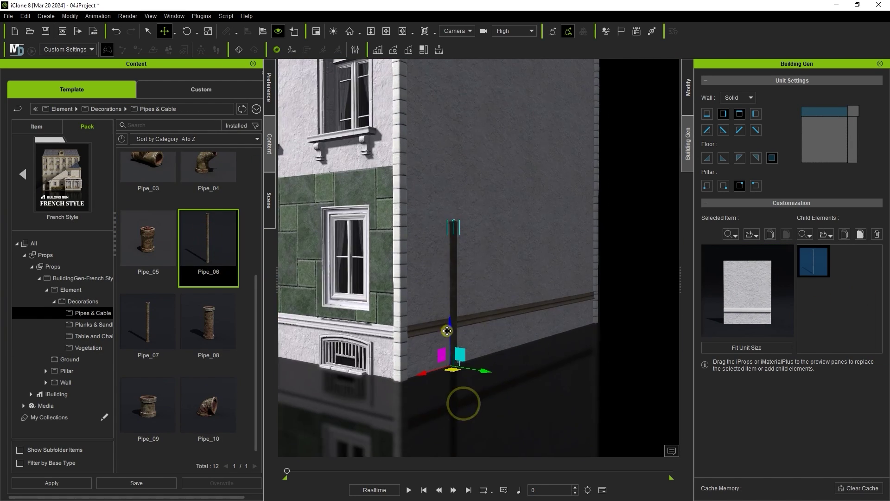
pyautogui.moveTo(502, 358); pyautogui.dragTo(489, 293, button='right')
pyautogui.moveTo(482, 404); pyautogui.dragTo(492, 404)
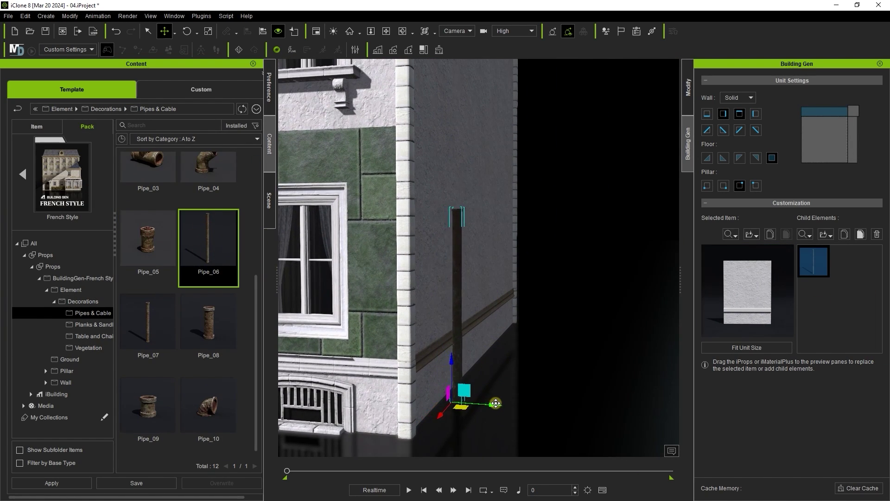
# With Snap to model enabled, stack copies of Pipe_06 above the first one along the side wall until they pass the roofline
pyautogui.click(268, 87)
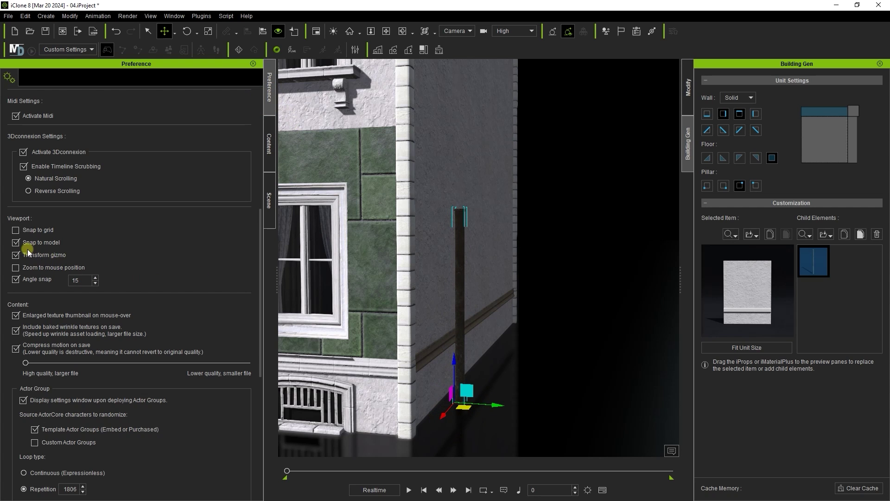
pyautogui.click(268, 138)
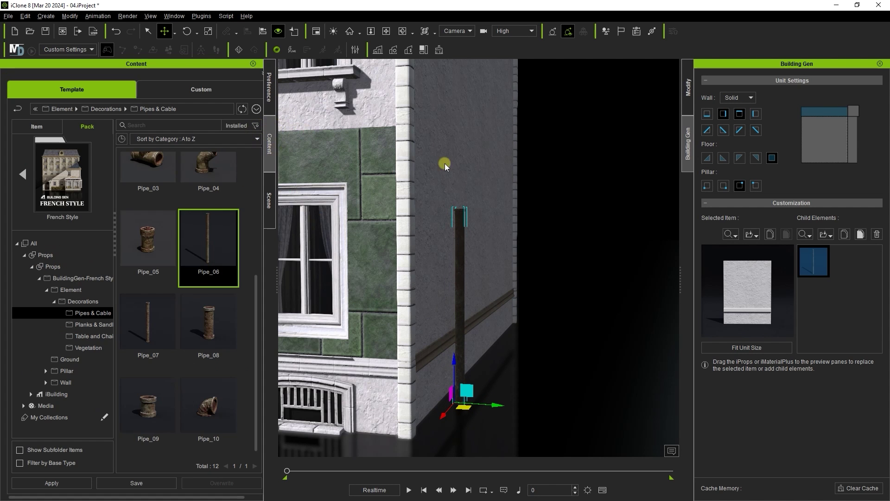
pyautogui.moveTo(462, 170); pyautogui.dragTo(412, 300, button='right')
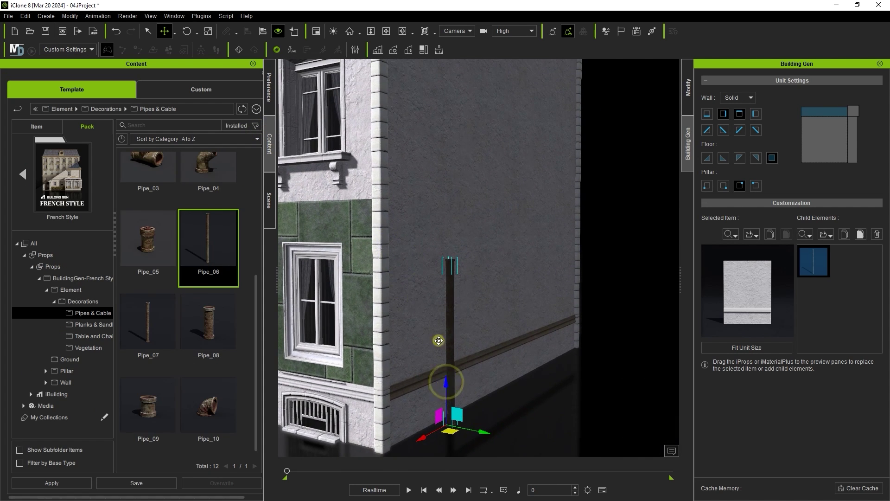
pyautogui.moveTo(481, 146); pyautogui.dragTo(479, 334, button='middle')
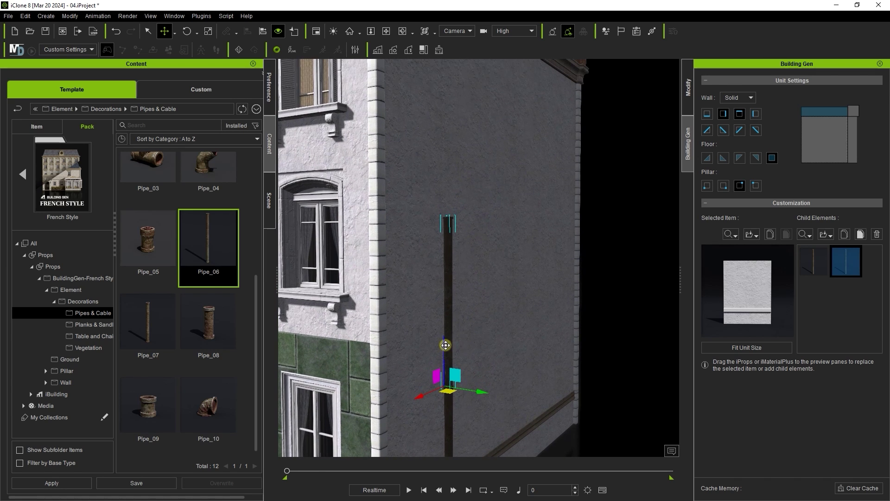
pyautogui.moveTo(469, 204); pyautogui.dragTo(442, 328, button='middle')
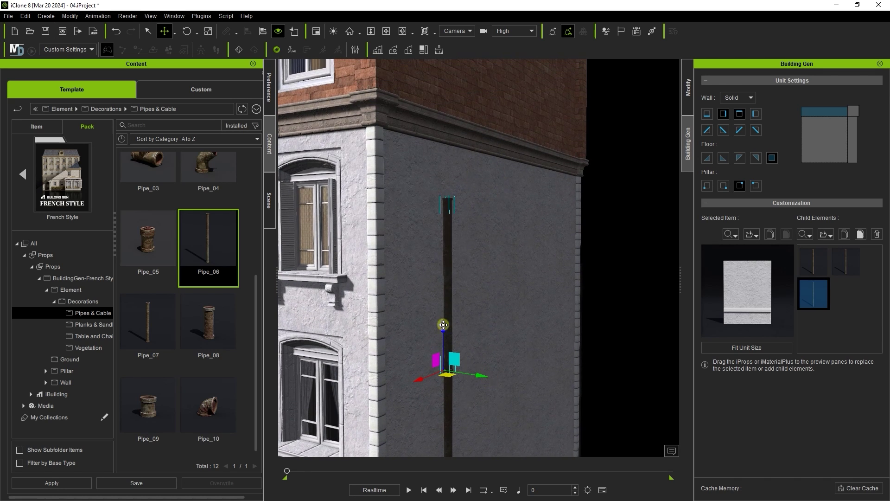
pyautogui.moveTo(449, 171); pyautogui.dragTo(494, 406, button='middle')
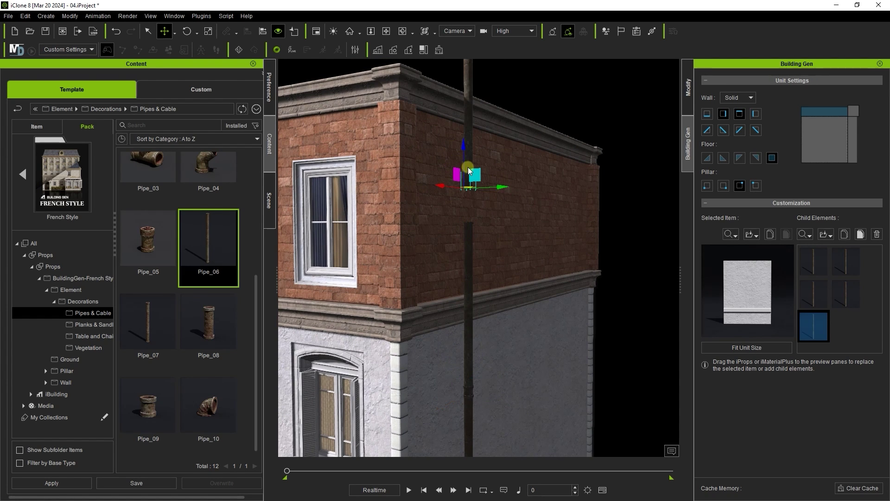
pyautogui.moveTo(502, 158); pyautogui.dragTo(530, 283, button='middle')
# Add Pipe_02 as a child element of the roof-edge trim, then rotate it and fit it on top of the vertical pipe
pyautogui.moveTo(530, 282); pyautogui.dragTo(497, 273, button='right')
pyautogui.click(427, 212)
pyautogui.moveTo(452, 219); pyautogui.dragTo(521, 230, button='right')
pyautogui.click(520, 204)
pyautogui.moveTo(592, 236); pyautogui.dragTo(556, 236, button='right')
pyautogui.moveTo(258, 299); pyautogui.dragTo(258, 195)
pyautogui.moveTo(208, 249); pyautogui.dragTo(834, 279)
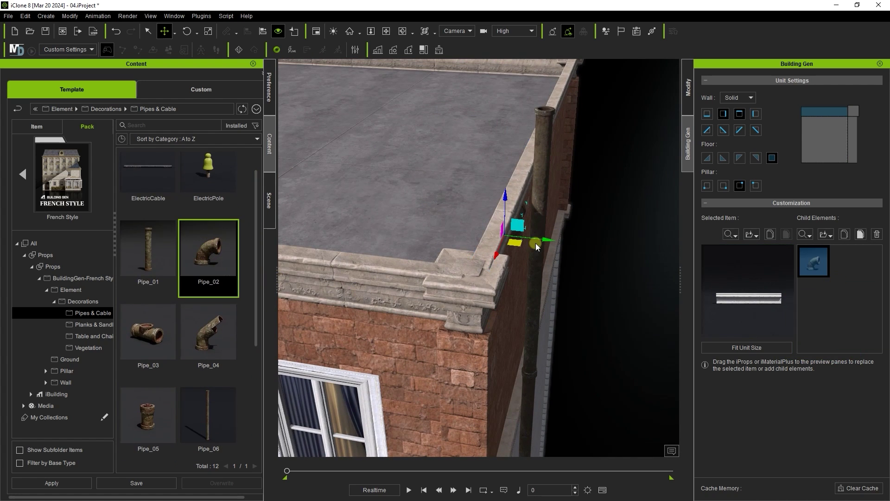
pyautogui.doubleClick(509, 104)
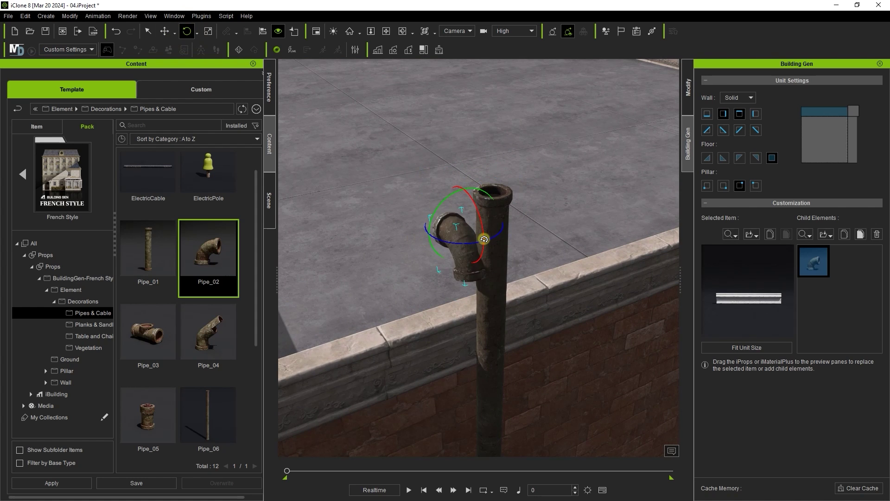
pyautogui.moveTo(471, 220); pyautogui.dragTo(448, 331, button='right')
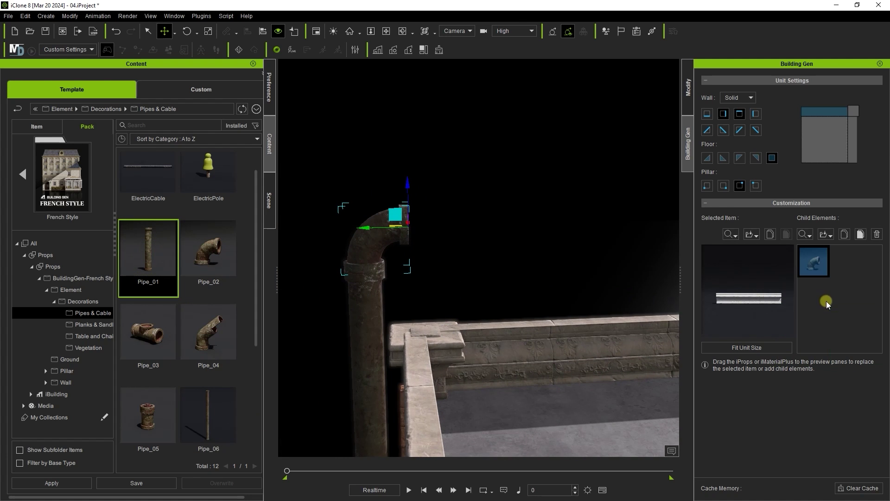
# Add Pipe_01 to the roof-edge trim, rotate it horizontal and join it to the open end of the elbow
pyautogui.moveTo(828, 303); pyautogui.dragTo(830, 306)
pyautogui.moveTo(459, 385); pyautogui.dragTo(445, 320, button='middle')
pyautogui.scroll(-3, 444, 324)
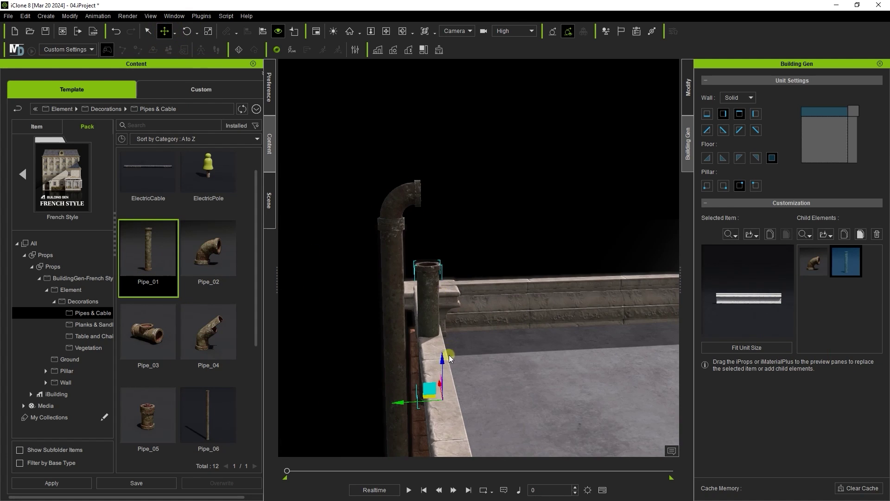
pyautogui.moveTo(446, 360); pyautogui.dragTo(411, 167)
pyautogui.moveTo(477, 222); pyautogui.dragTo(456, 345, button='middle')
pyautogui.scroll(3, 455, 345)
pyautogui.moveTo(440, 301); pyautogui.dragTo(469, 340)
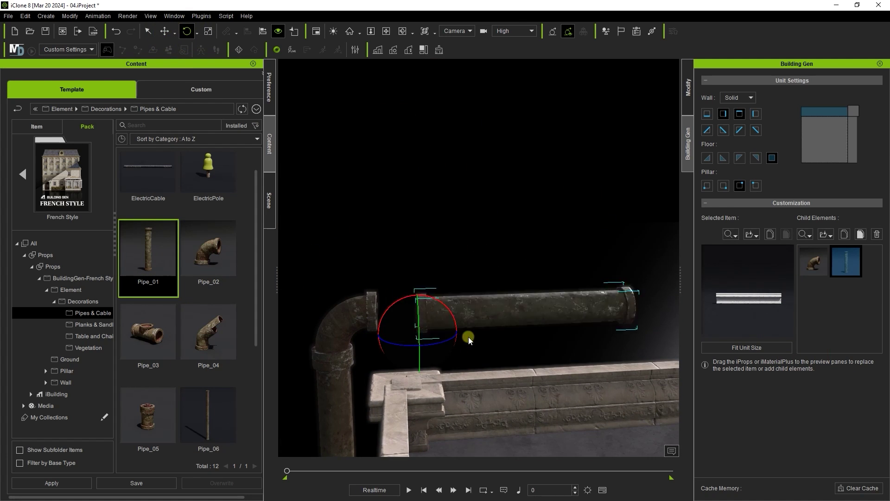
pyautogui.moveTo(376, 335); pyautogui.dragTo(334, 337)
pyautogui.moveTo(523, 318); pyautogui.dragTo(492, 305, button='middle')
pyautogui.scroll(-3, 492, 305)
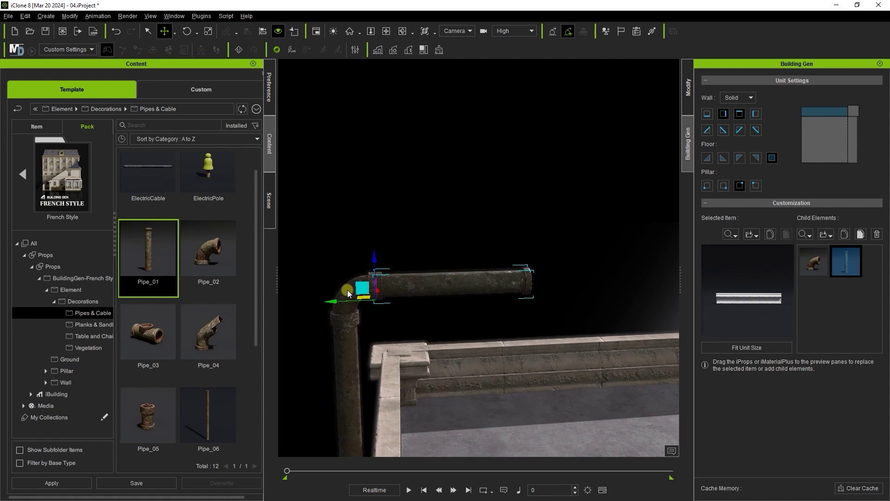
# Duplicate the pipe elbow, rotate the copy to face down and attach it to the free end of the horizontal pipe
pyautogui.doubleClick(346, 298)
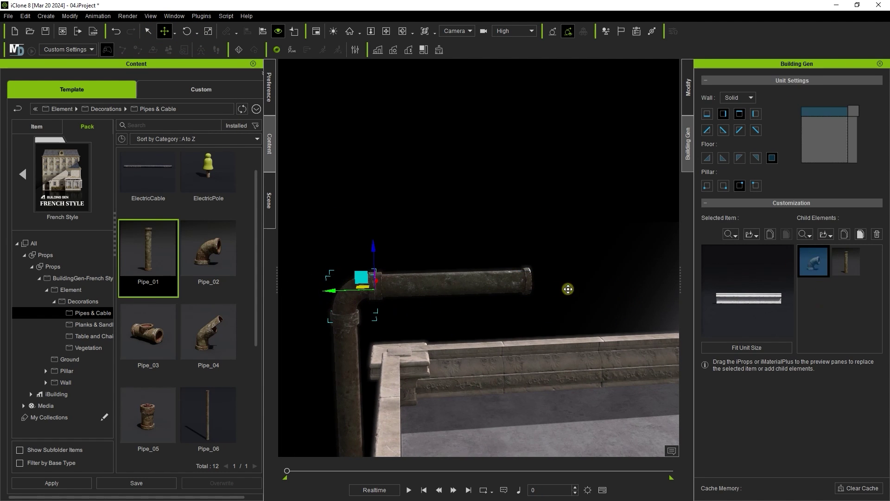
pyautogui.keyDown('ctrl'); pyautogui.moveTo(568, 289); pyautogui.dragTo(569, 289); pyautogui.keyUp('ctrl')
pyautogui.moveTo(590, 322); pyautogui.dragTo(523, 321, button='middle')
pyautogui.moveTo(522, 321); pyautogui.dragTo(315, 160, button='right')
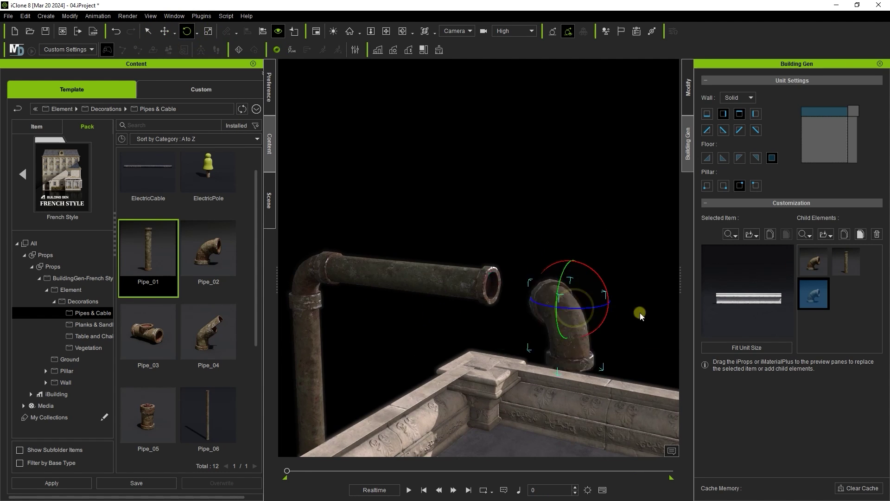
pyautogui.moveTo(650, 312); pyautogui.dragTo(584, 311, button='right')
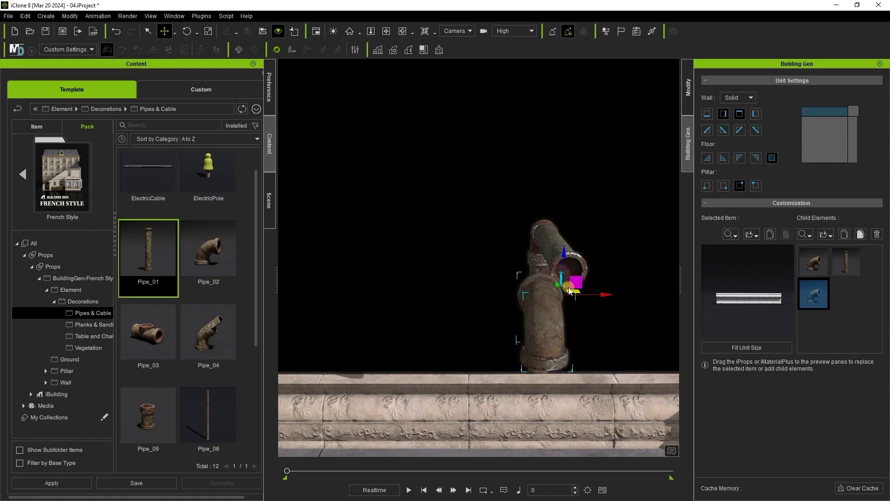
pyautogui.moveTo(569, 287); pyautogui.dragTo(597, 271)
pyautogui.moveTo(473, 295); pyautogui.dragTo(709, 292, button='right')
pyautogui.scroll(-3, 489, 318)
pyautogui.moveTo(489, 319); pyautogui.dragTo(475, 251, button='middle')
pyautogui.scroll(3, 441, 174)
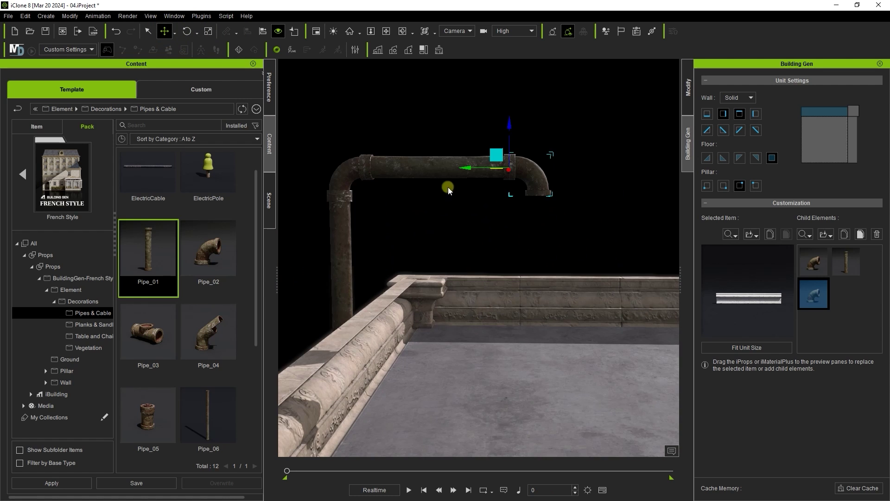
# Duplicate a pipe elbow once more, then rotate and move the copy to extend the rooftop pipe run
pyautogui.keyDown('ctrl'); pyautogui.moveTo(335, 181); pyautogui.dragTo(615, 181); pyautogui.keyUp('ctrl')
pyautogui.moveTo(598, 209); pyautogui.dragTo(505, 210, button='middle')
pyautogui.click(187, 32)
pyautogui.moveTo(538, 166); pyautogui.dragTo(588, 143)
pyautogui.moveTo(580, 259)
pyautogui.mouseDown(button='right')
pyautogui.moveTo(529, 292)
pyautogui.moveTo(577, 253)
pyautogui.mouseUp(button='right')
pyautogui.moveTo(543, 210)
pyautogui.mouseDown()
pyautogui.moveTo(551, 202)
pyautogui.moveTo(544, 209)
pyautogui.mouseUp()
pyautogui.click(165, 31)
pyautogui.moveTo(509, 170); pyautogui.dragTo(369, 184)
pyautogui.moveTo(436, 231)
pyautogui.mouseDown(button='right')
pyautogui.moveTo(368, 252)
pyautogui.moveTo(436, 228)
pyautogui.mouseUp(button='right')
pyautogui.moveTo(432, 262); pyautogui.dragTo(432, 253)
pyautogui.scroll(8, 455, 268)
pyautogui.moveTo(473, 297); pyautogui.dragTo(494, 211, button='middle')
pyautogui.scroll(-10, 495, 210)
pyautogui.moveTo(418, 316); pyautogui.dragTo(477, 338, button='right')
pyautogui.scroll(4, 475, 274)
pyautogui.moveTo(475, 274); pyautogui.dragTo(535, 311, button='right')
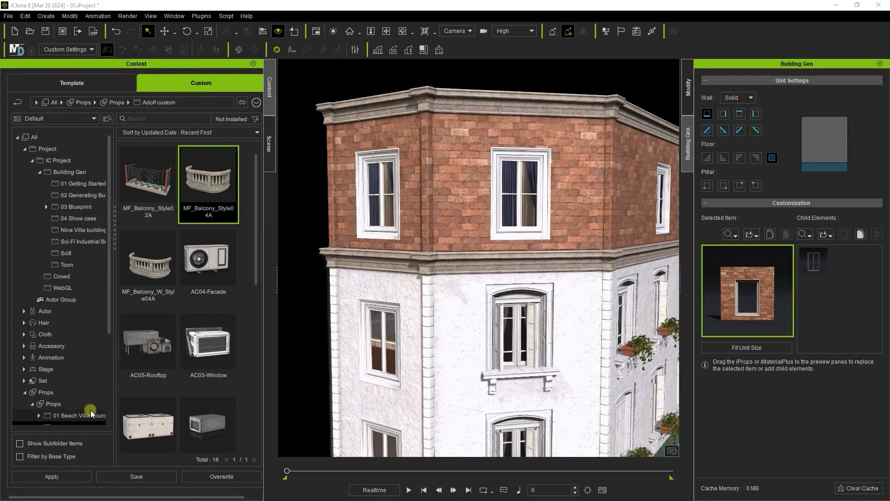
# Add MF_Balcony_Style04A from the custom props as a child element of the brick window wall at the building's narrow corner side
pyautogui.scroll(-3, 90, 410)
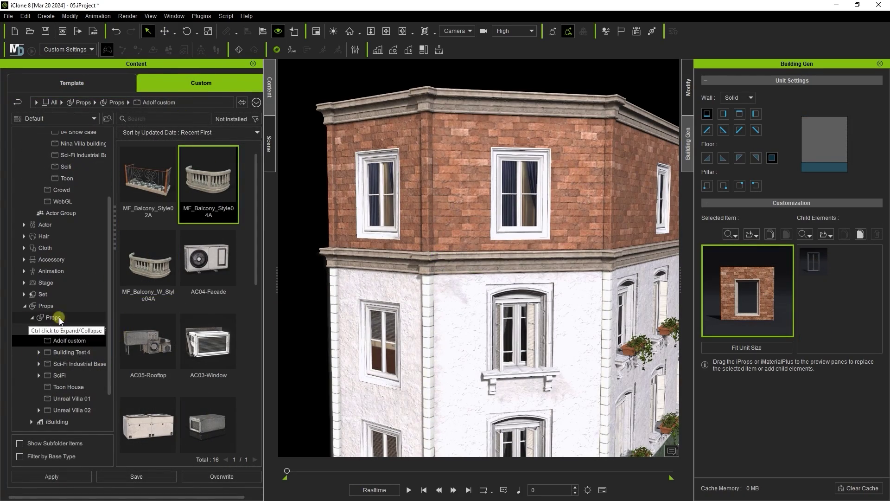
pyautogui.scroll(3, 463, 250)
pyautogui.moveTo(478, 202); pyautogui.dragTo(495, 245, button='right')
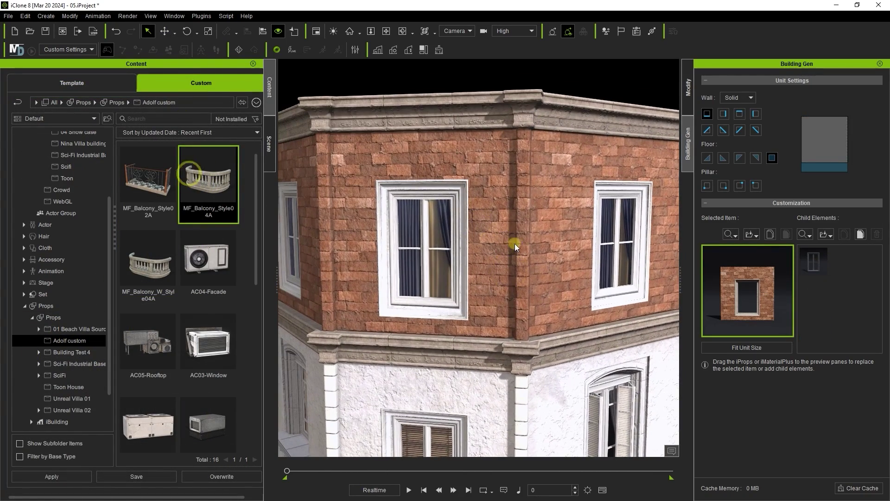
pyautogui.moveTo(521, 280); pyautogui.dragTo(493, 262, button='right')
pyautogui.scroll(-3, 411, 356)
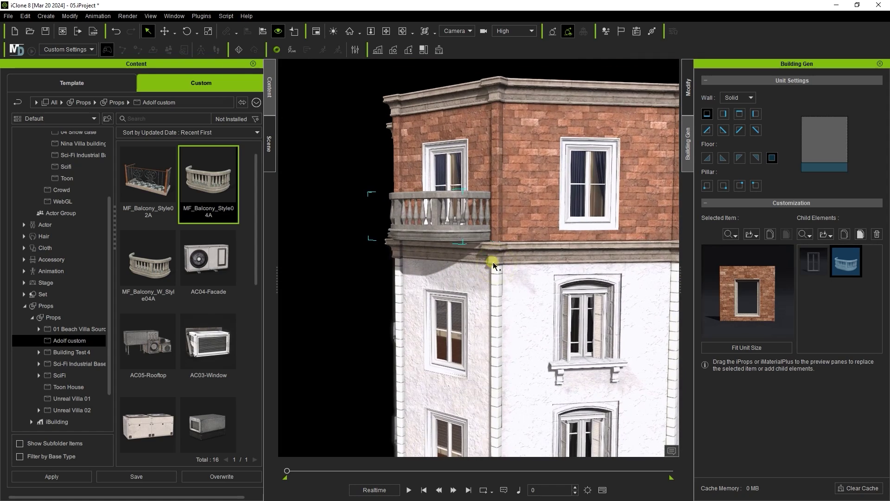
# Add the same balcony to the plaster window wall below and to the brick and plaster window walls on the adjacent face
pyautogui.click(481, 355)
pyautogui.moveTo(481, 354); pyautogui.dragTo(446, 314, button='right')
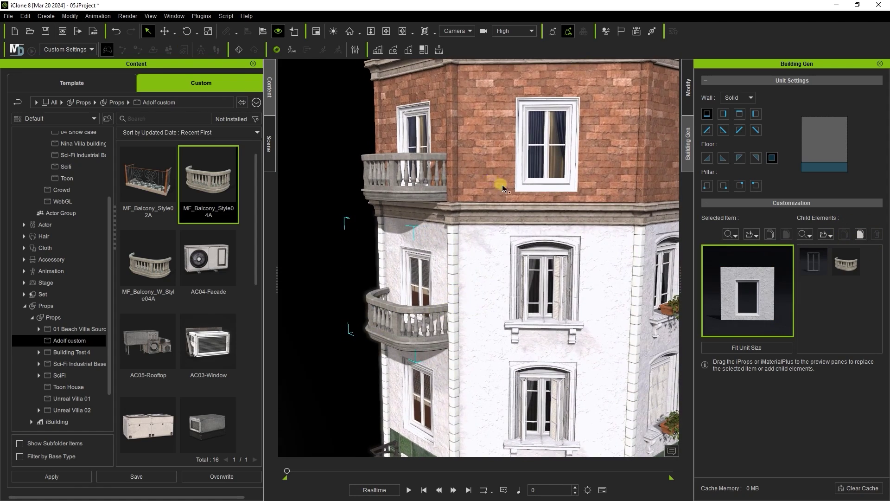
pyautogui.click(504, 188)
pyautogui.moveTo(576, 198); pyautogui.dragTo(556, 218, button='right')
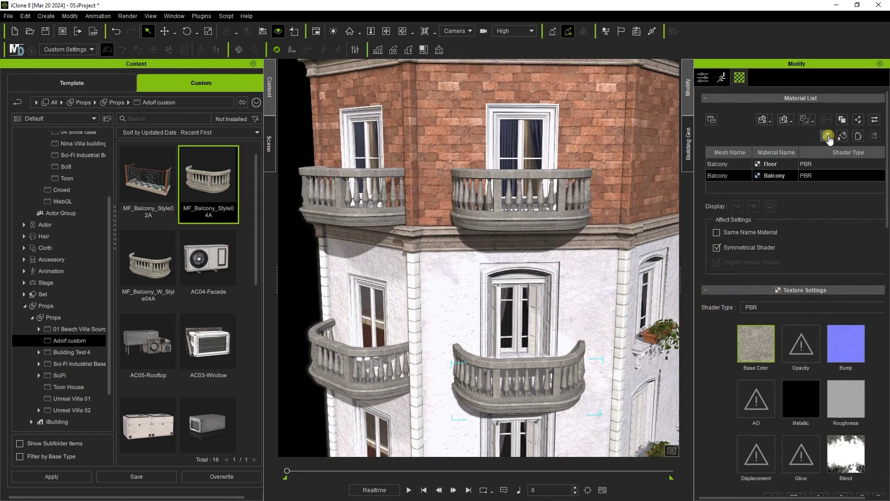
# Set the brightness of the Balcony material's base color texture to 31
pyautogui.scroll(-5, 825, 186)
pyautogui.click(862, 268)
pyautogui.moveTo(745, 247); pyautogui.dragTo(758, 246)
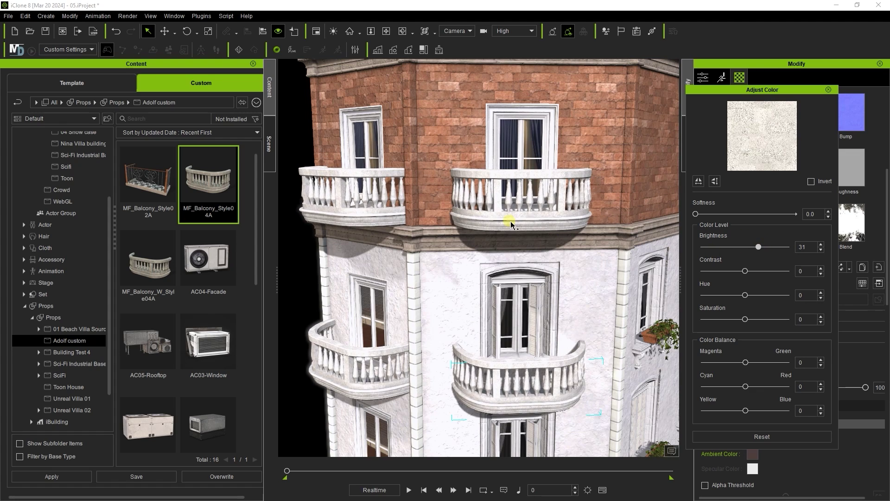
pyautogui.click(829, 89)
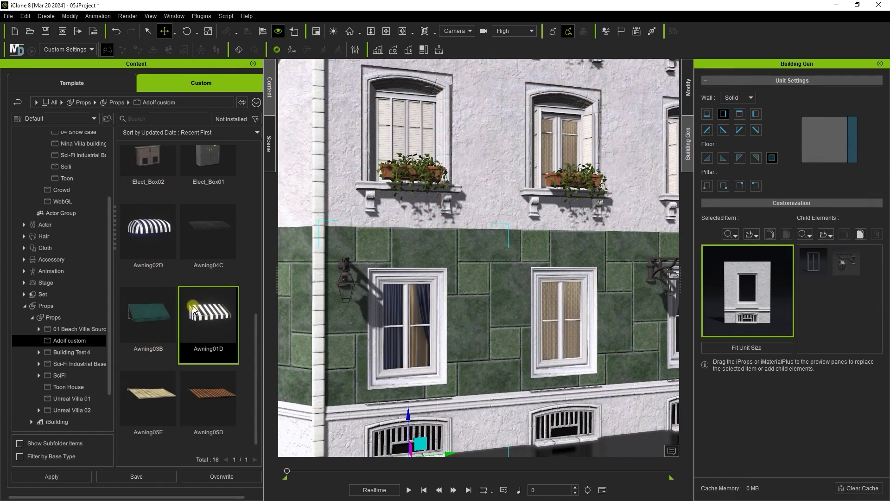
# Add Awning01D as a child element of the first green ground-floor window wall and raise it above the window
pyautogui.moveTo(193, 307); pyautogui.dragTo(840, 309)
pyautogui.click(345, 348)
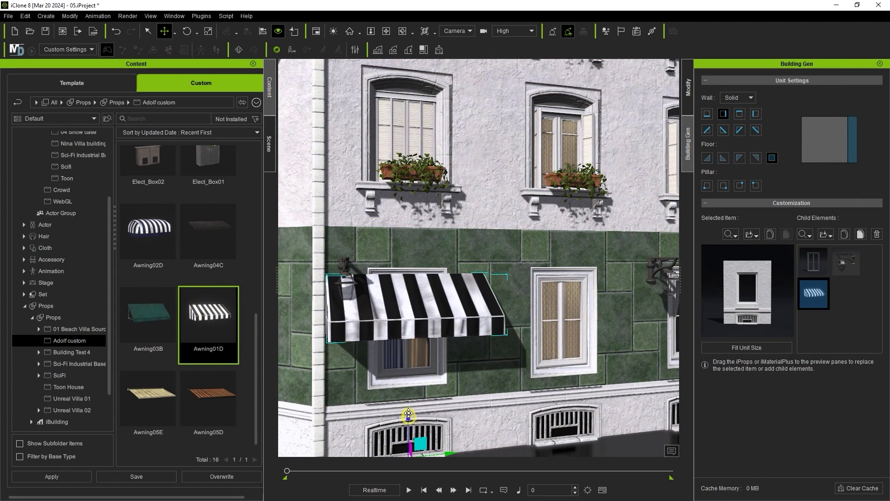
pyautogui.moveTo(406, 401); pyautogui.dragTo(406, 359)
pyautogui.keyDown('alt'); pyautogui.moveTo(403, 261); pyautogui.dragTo(371, 274); pyautogui.keyUp('alt')
# Copy the striped awning and paste it onto the remaining green ground-floor window walls along the long facade
pyautogui.click(843, 232)
pyautogui.scroll(-3, 487, 308)
pyautogui.keyDown('alt'); pyautogui.moveTo(487, 308); pyautogui.dragTo(416, 254); pyautogui.keyUp('alt')
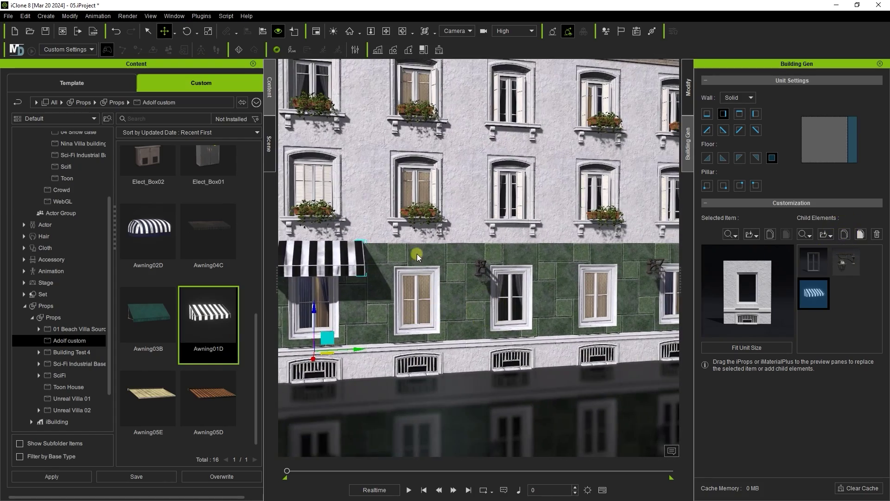
pyautogui.moveTo(596, 253); pyautogui.dragTo(553, 255, button='right')
pyautogui.click(860, 236)
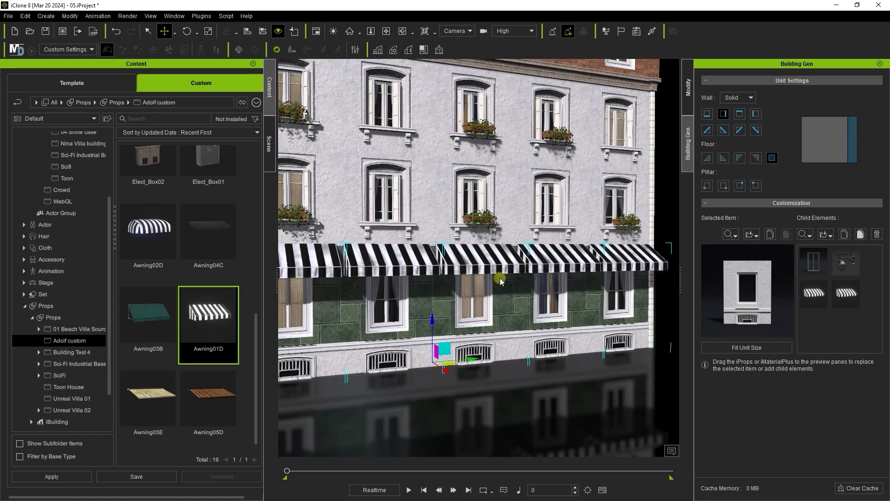
pyautogui.keyDown('alt'); pyautogui.moveTo(500, 278); pyautogui.dragTo(523, 308); pyautogui.keyUp('alt')
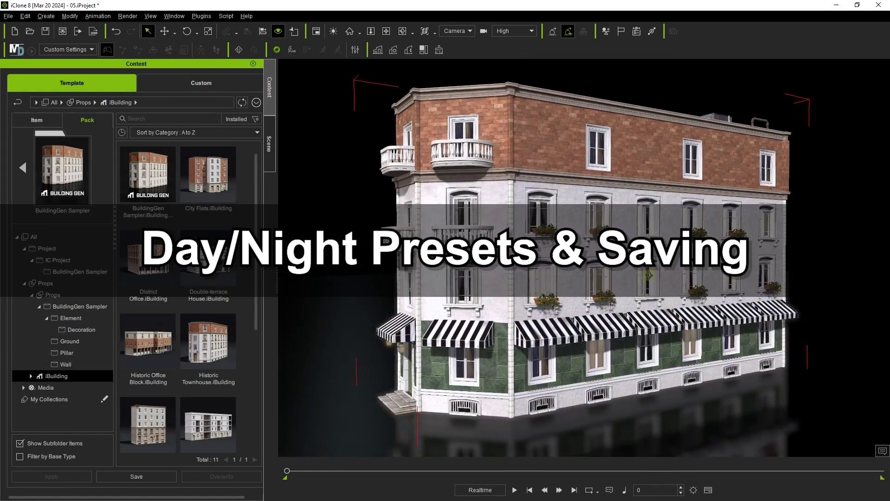
# Apply the Day preset to the Montmartre_02 building and switch it to the Night preset
pyautogui.moveTo(648, 275); pyautogui.dragTo(678, 275, button='middle')
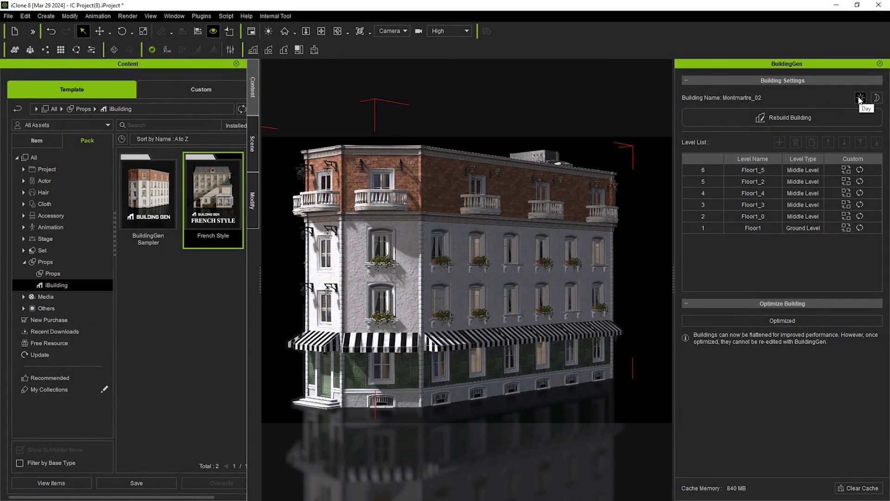
pyautogui.click(860, 98)
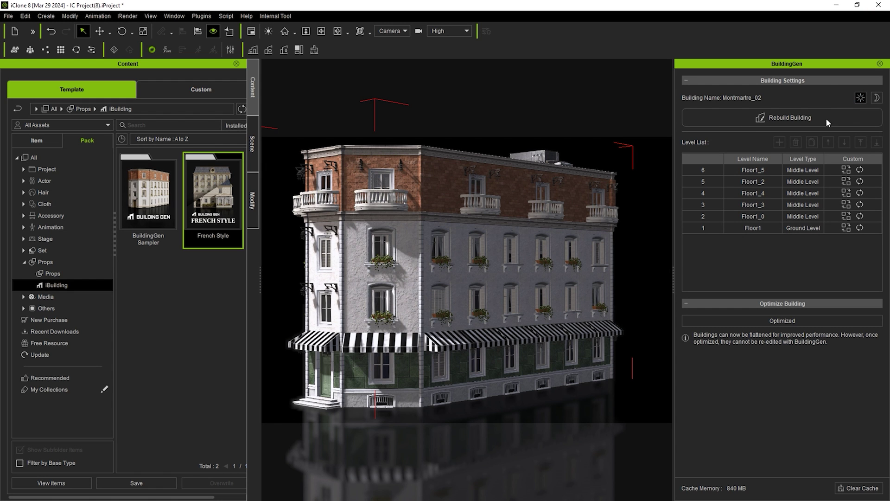
pyautogui.keyDown('alt'); pyautogui.moveTo(522, 279); pyautogui.dragTo(455, 280); pyautogui.keyUp('alt')
pyautogui.moveTo(455, 280); pyautogui.dragTo(563, 276, button='right')
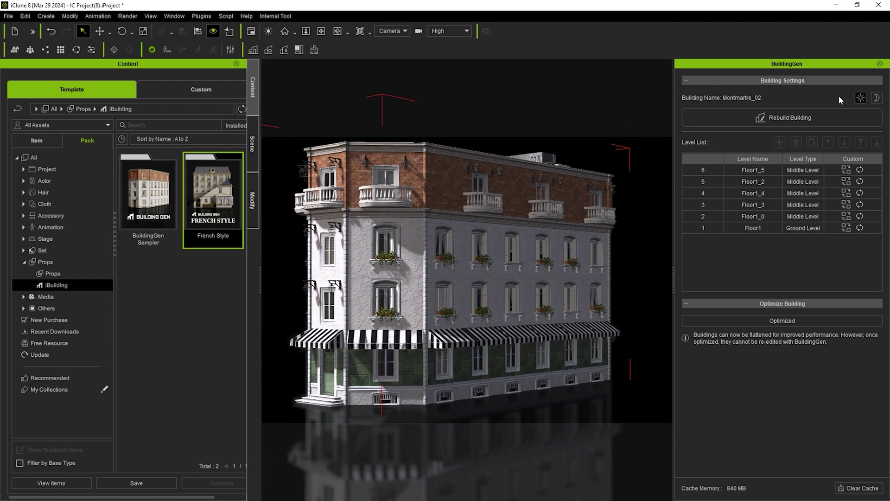
pyautogui.click(876, 99)
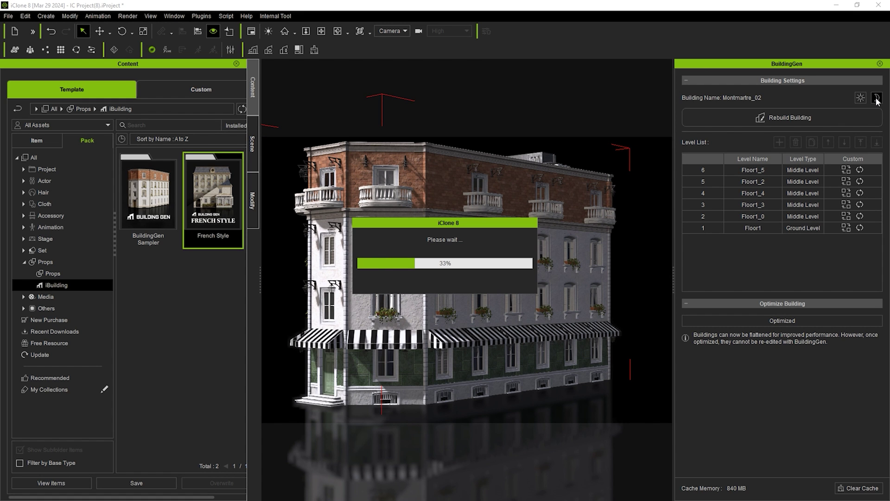
pyautogui.keyDown('alt'); pyautogui.moveTo(633, 244); pyautogui.dragTo(481, 250); pyautogui.keyUp('alt')
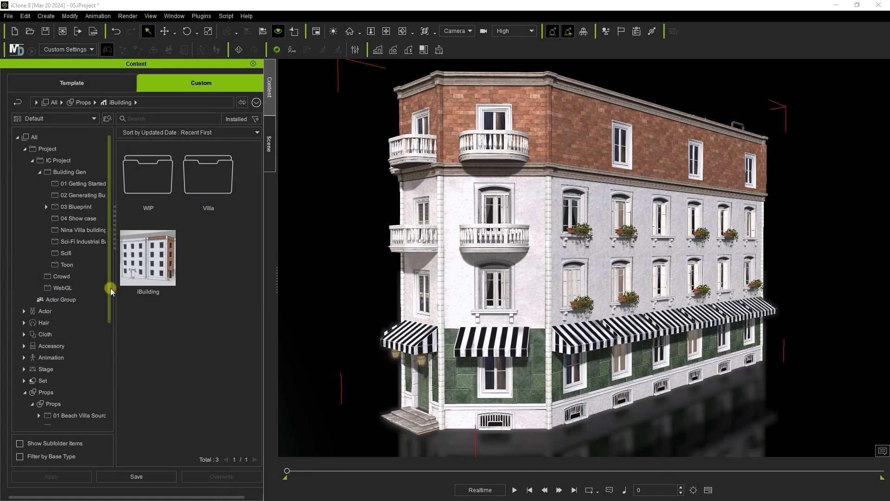
# Save the customized building to the custom iBuilding library as Custom Building
pyautogui.moveTo(110, 288); pyautogui.dragTo(111, 388)
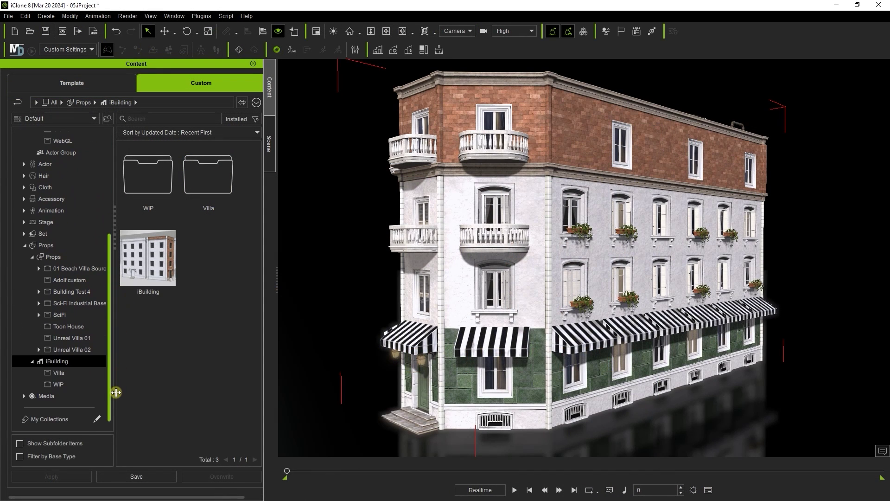
pyautogui.click(139, 476)
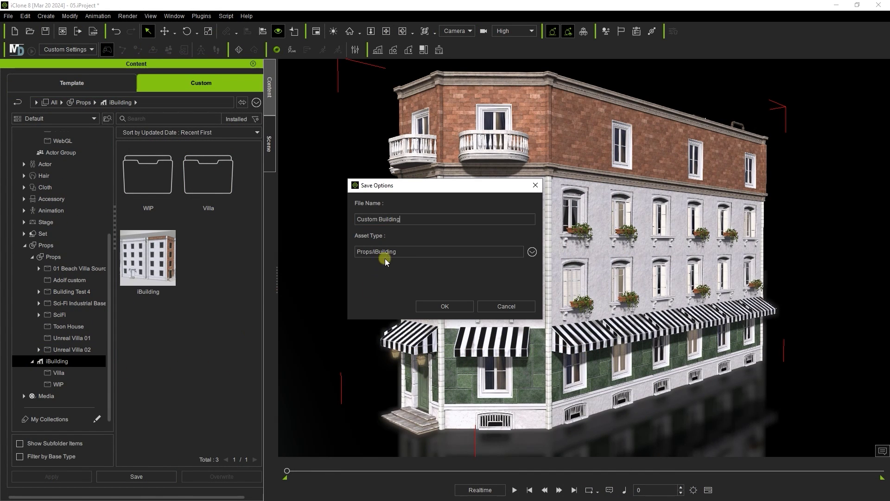
pyautogui.click(446, 306)
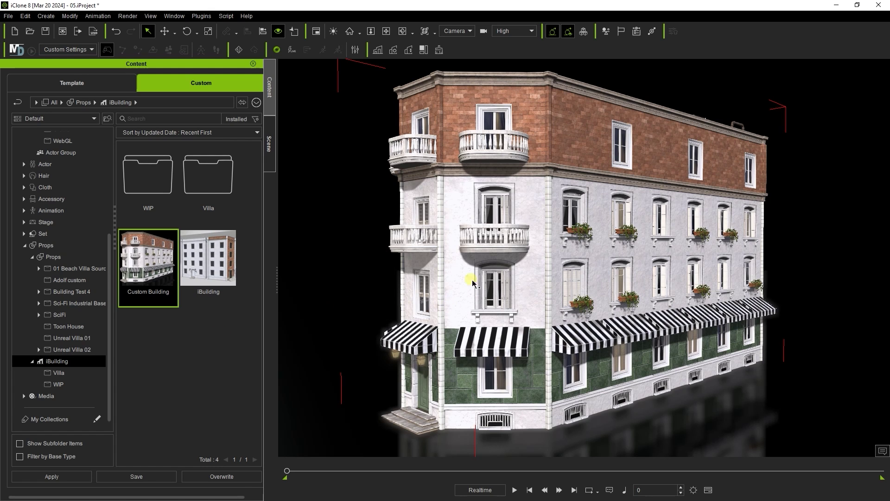
# Select Historic Townhouse in the scene and optimize it into a flattened prop, accepting that it can no longer be edited with BuildingGen
pyautogui.click(270, 144)
pyautogui.click(35, 125)
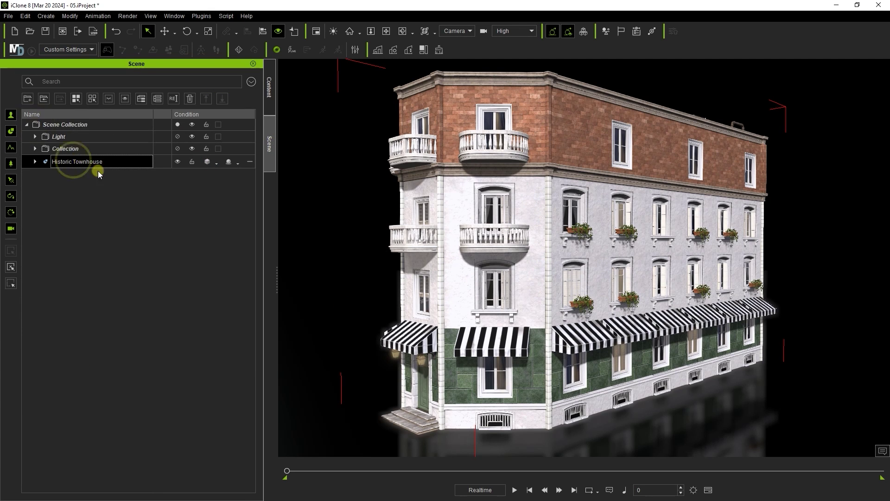
pyautogui.click(408, 51)
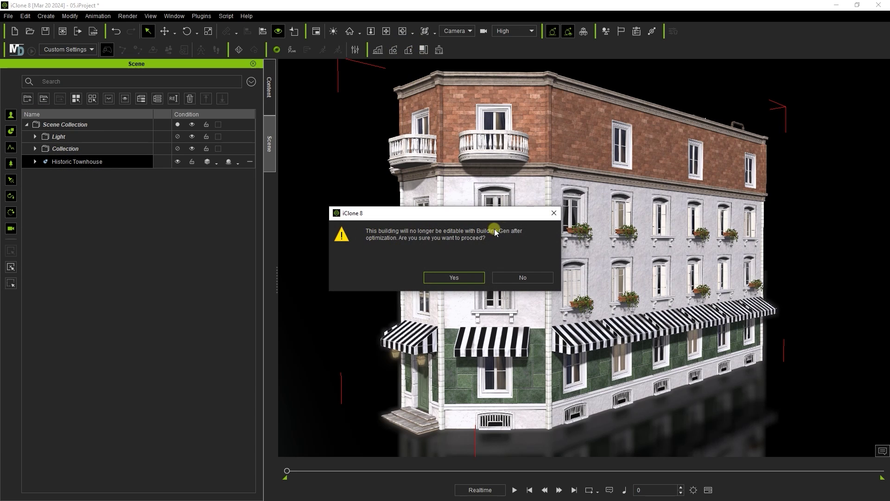
pyautogui.click(454, 277)
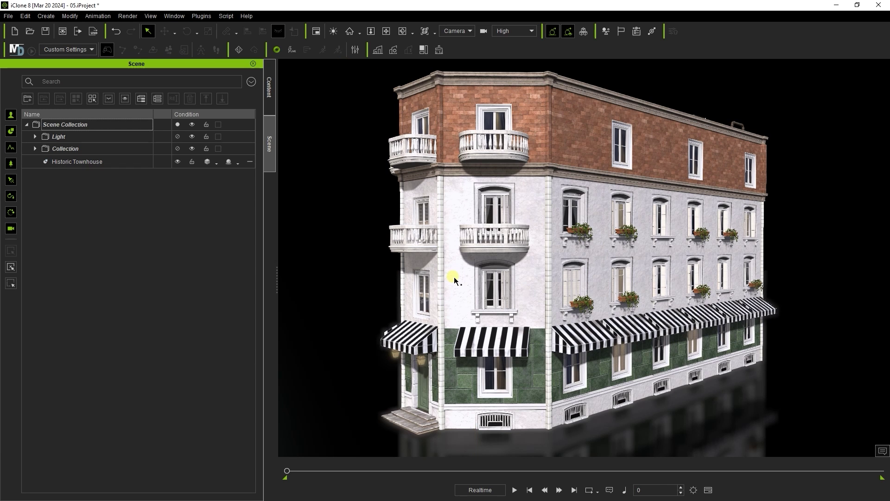
# Save the optimized Historic Townhouse to the custom Props library as Custom Building Prop
pyautogui.click(62, 165)
pyautogui.click(269, 87)
pyautogui.click(53, 257)
pyautogui.moveTo(255, 245); pyautogui.dragTo(254, 324)
pyautogui.click(137, 476)
pyautogui.write('Custom Building Prop')
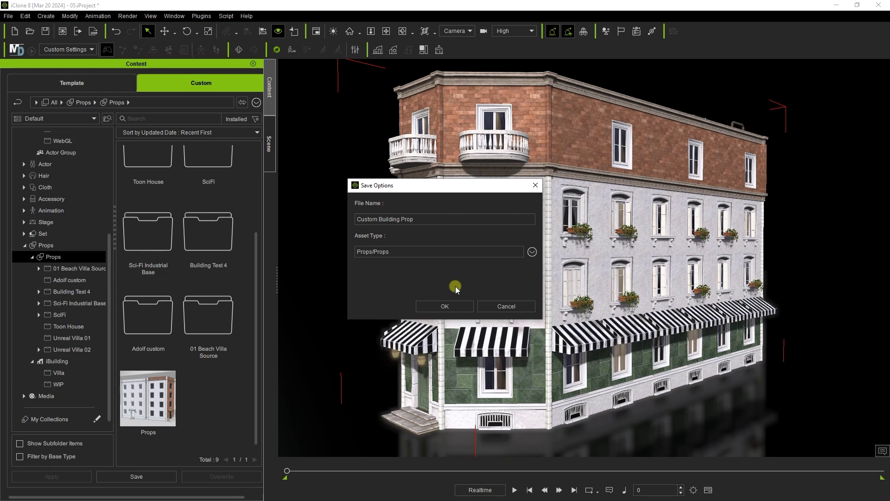
pyautogui.click(444, 306)
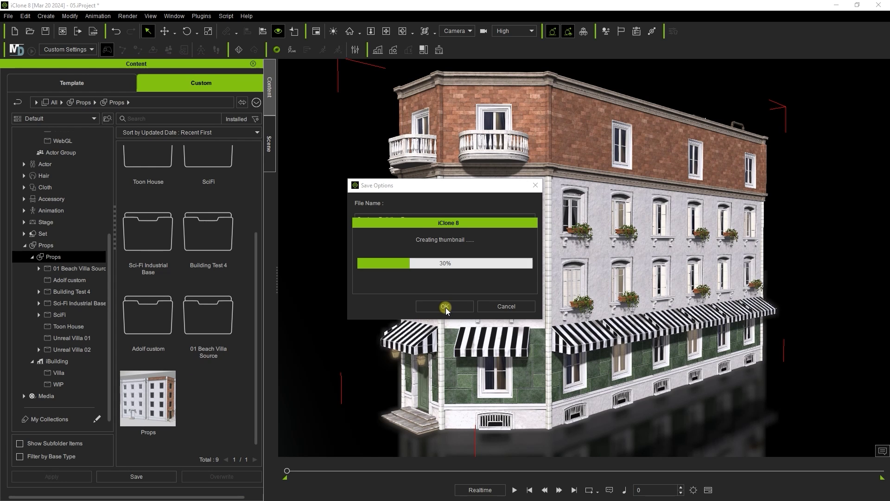